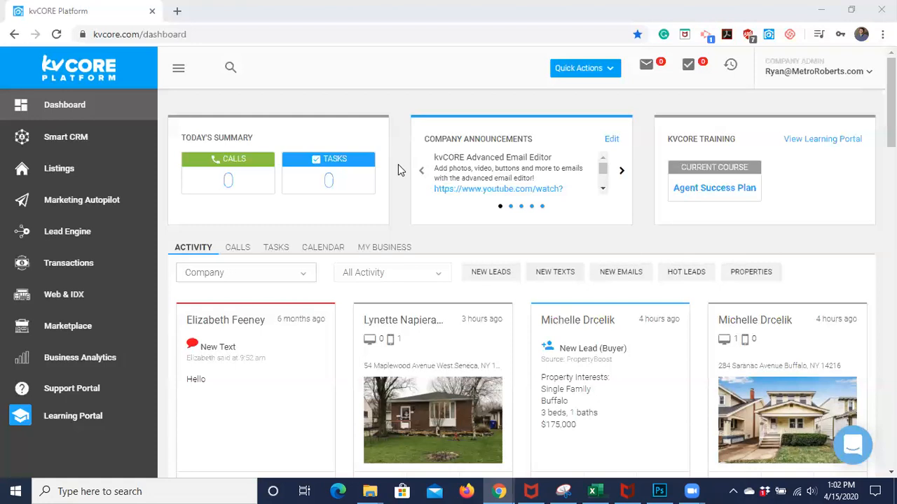
Switch the activity feed filter from Company to the agent's own name under AGENTS
click(304, 279)
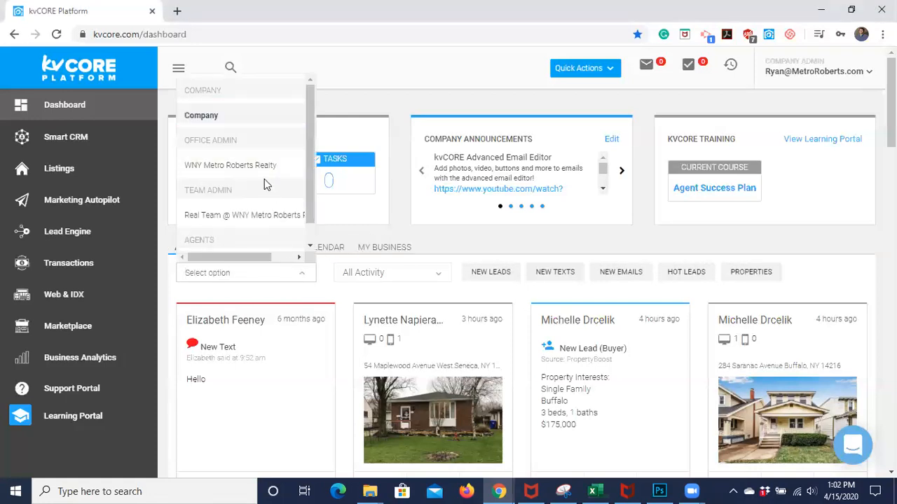
scroll(264, 179, down, 1)
click(215, 243)
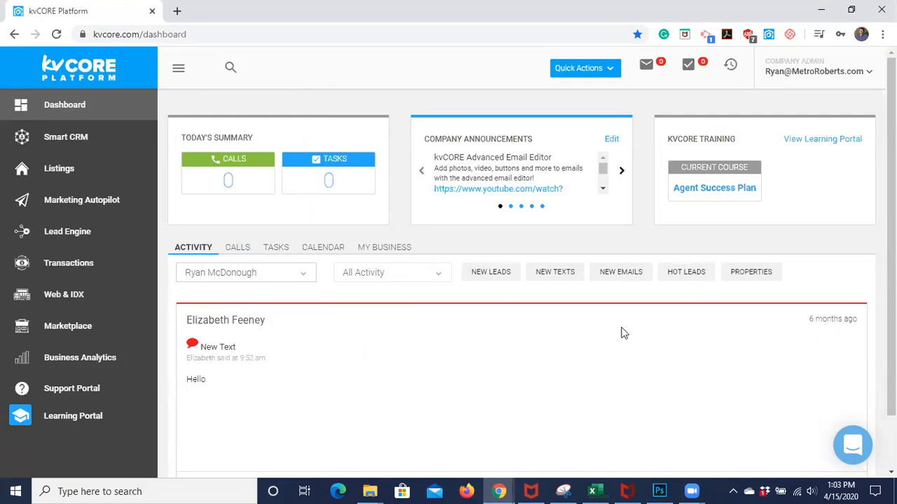
click(306, 279)
click(265, 246)
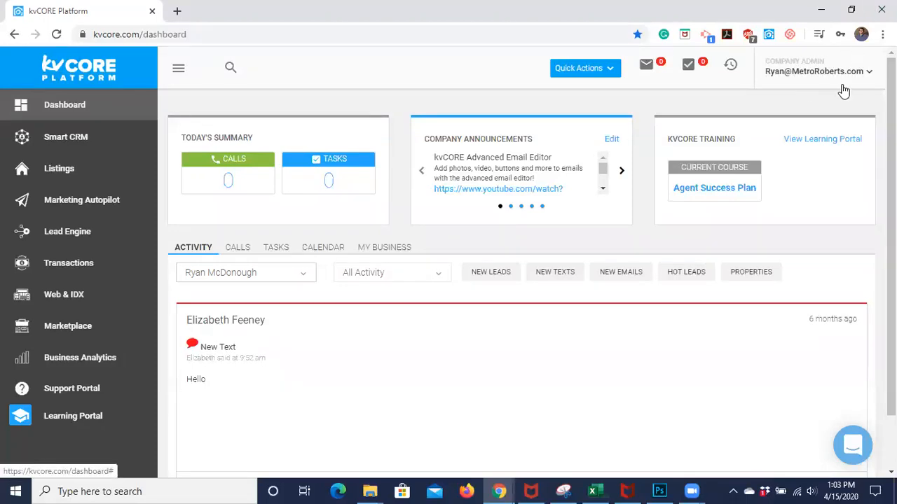
Open the account email dropdown in the top-right header
click(802, 77)
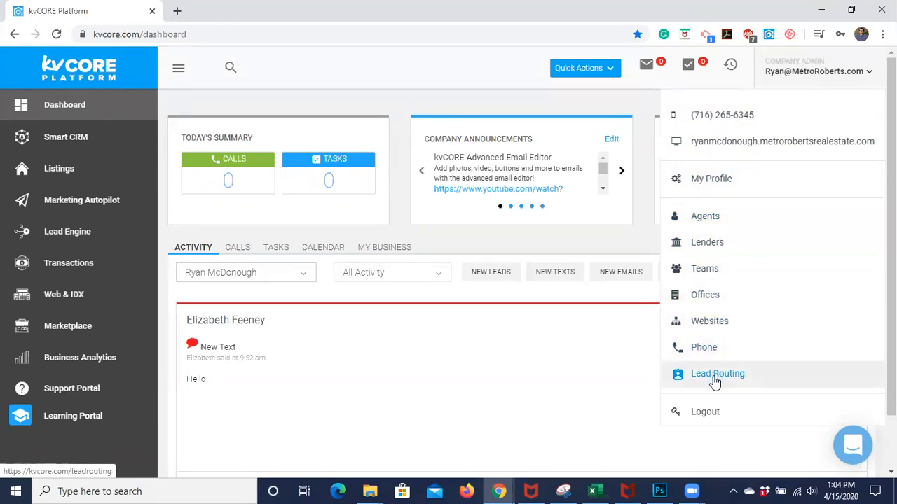
Go to My Profile and review its contact details, office and team roles, and About Me
click(708, 182)
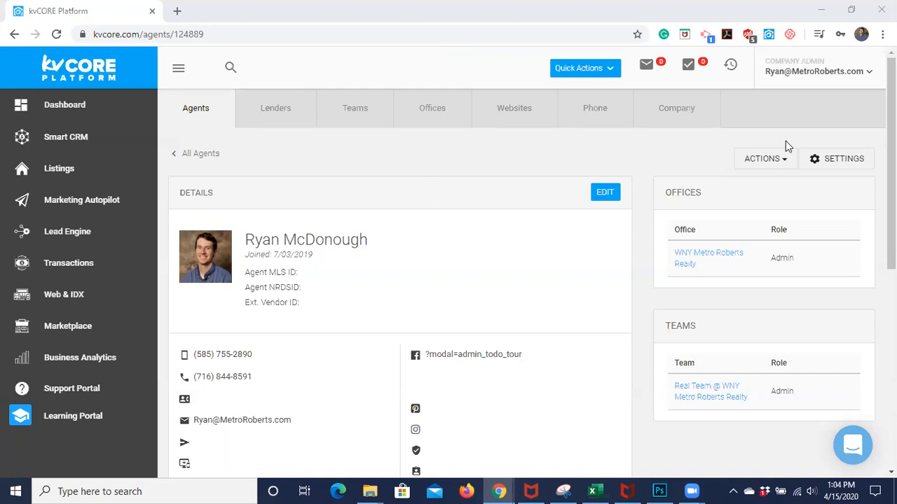
click(823, 81)
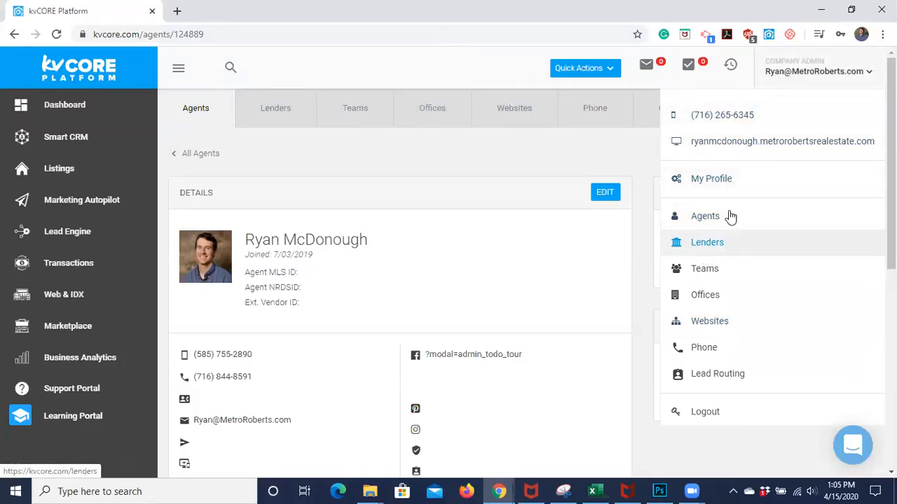
click(696, 189)
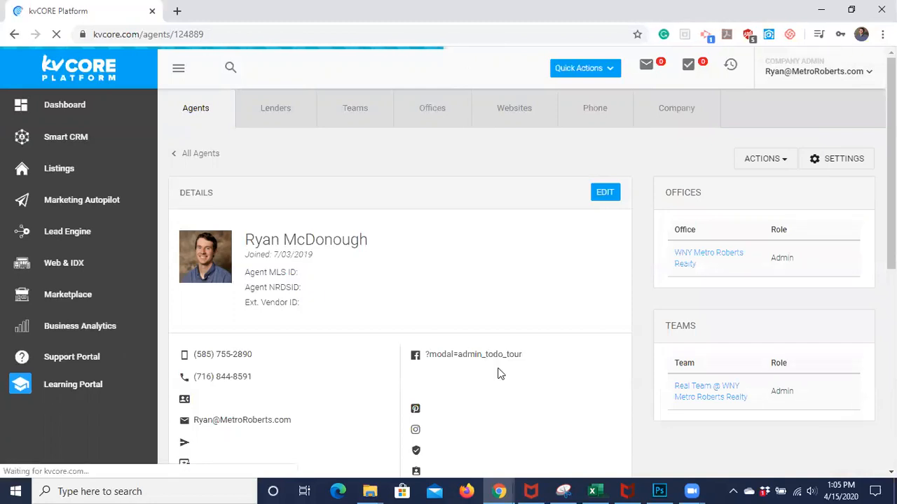
scroll(393, 261, down, 2)
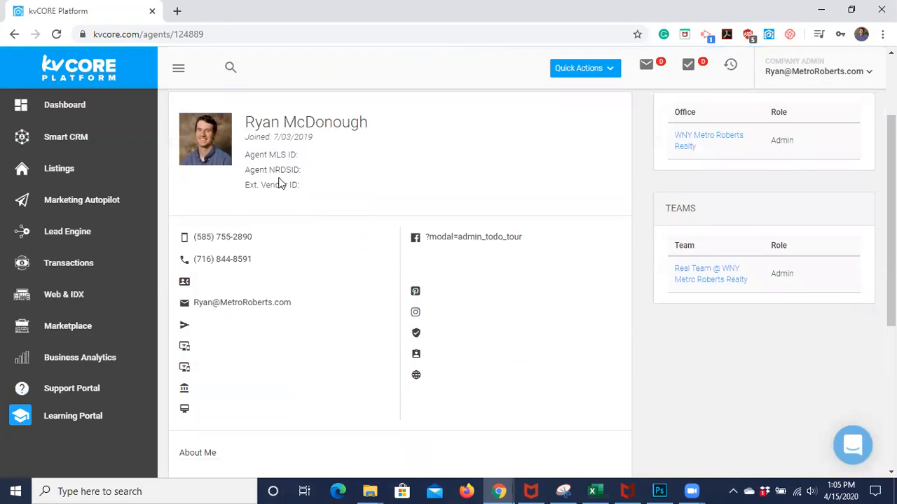
scroll(334, 263, down, 1)
scroll(322, 225, down, 1)
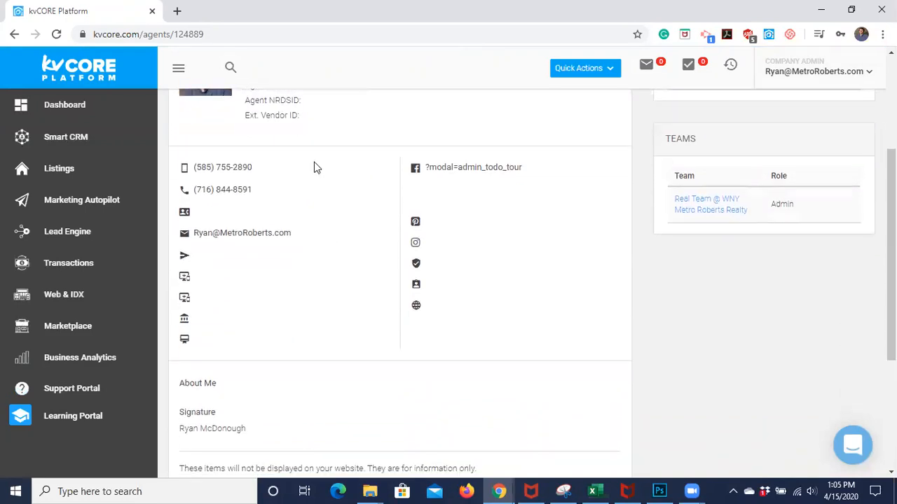
scroll(314, 167, down, 5)
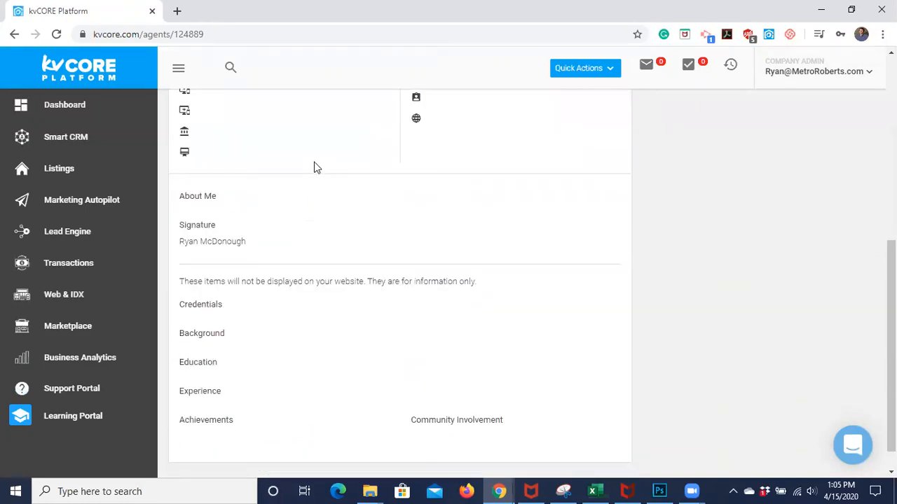
scroll(313, 167, up, 10)
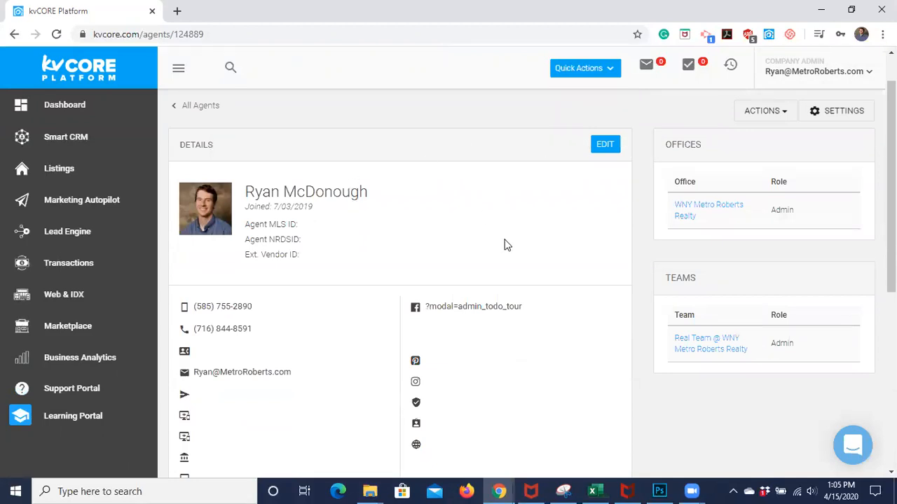
Put the profile Details card into edit mode, exposing name, MLS/NRDS ID and phone fields
click(605, 147)
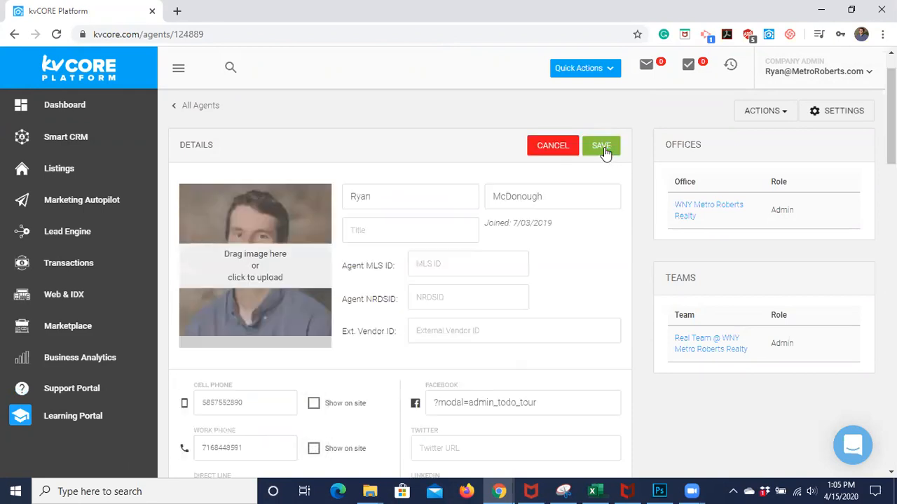
scroll(335, 186, down, 1)
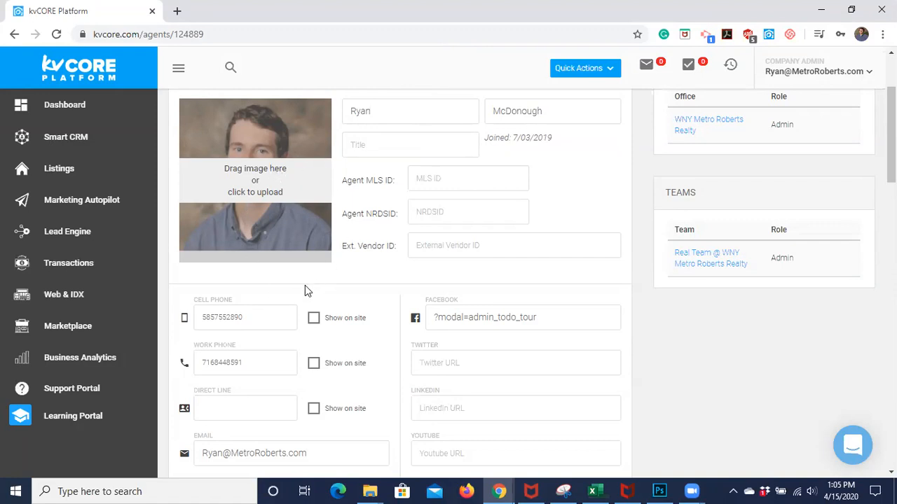
mouse_move(387, 489)
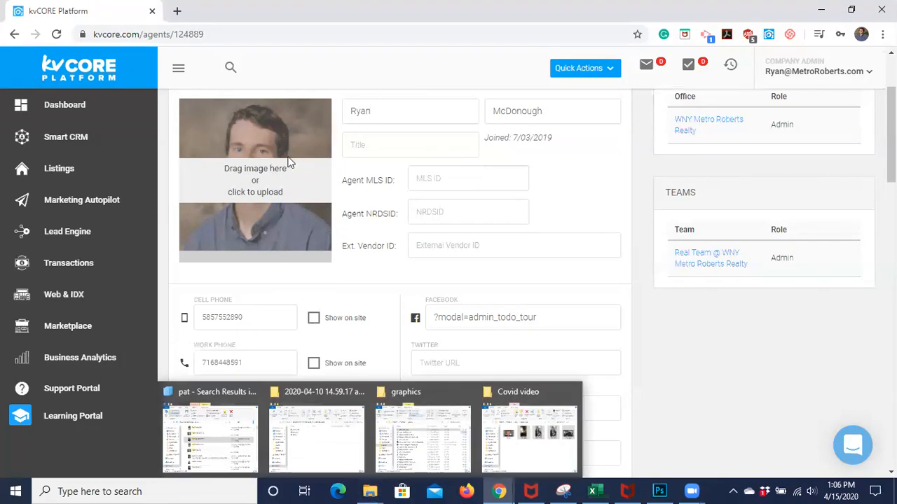
click(234, 224)
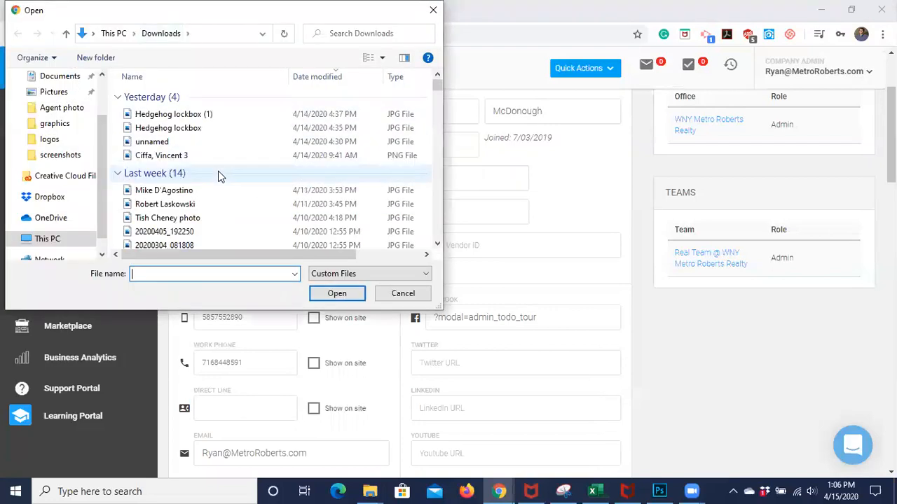
scroll(220, 176, down, 3)
scroll(220, 176, up, 3)
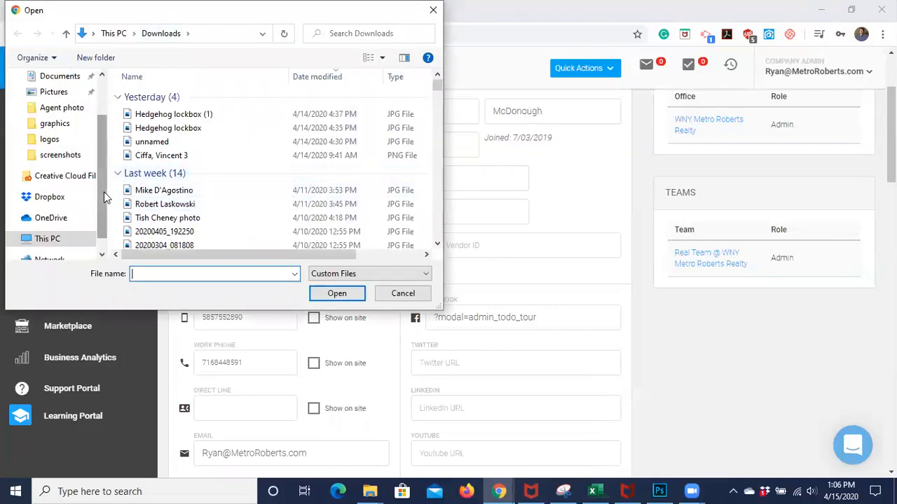
scroll(104, 192, up, 2)
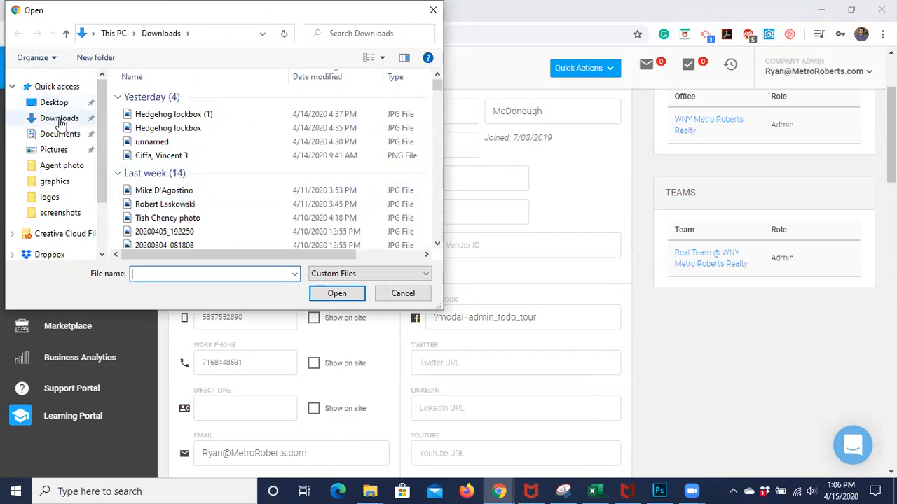
click(395, 293)
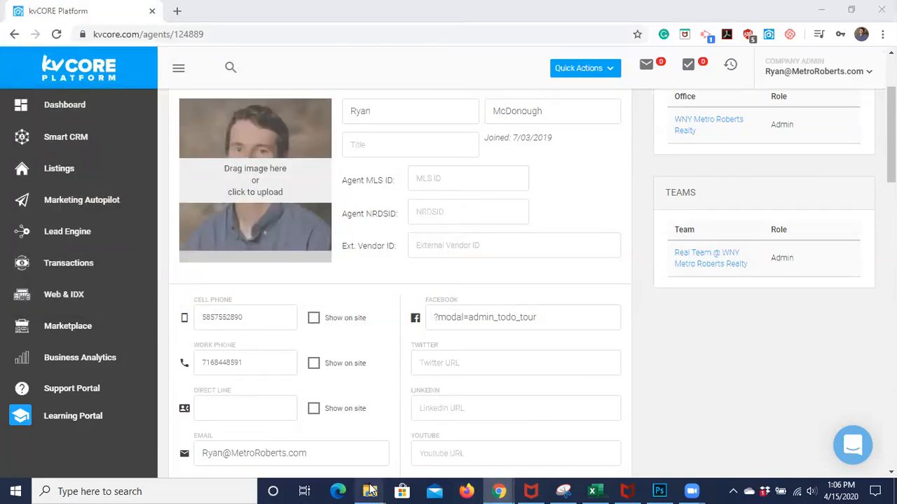
Bring the recording-files Explorer window forward, move it aside, and close it
mouse_move(371, 490)
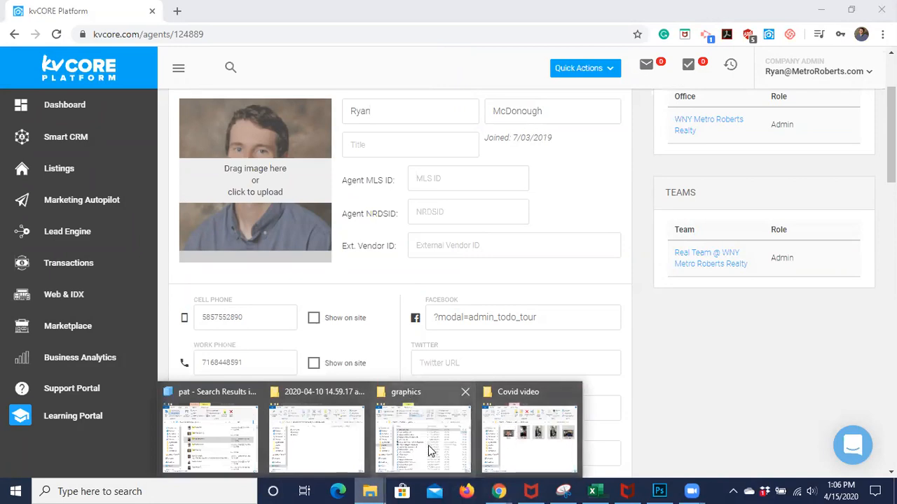
mouse_move(429, 446)
click(298, 437)
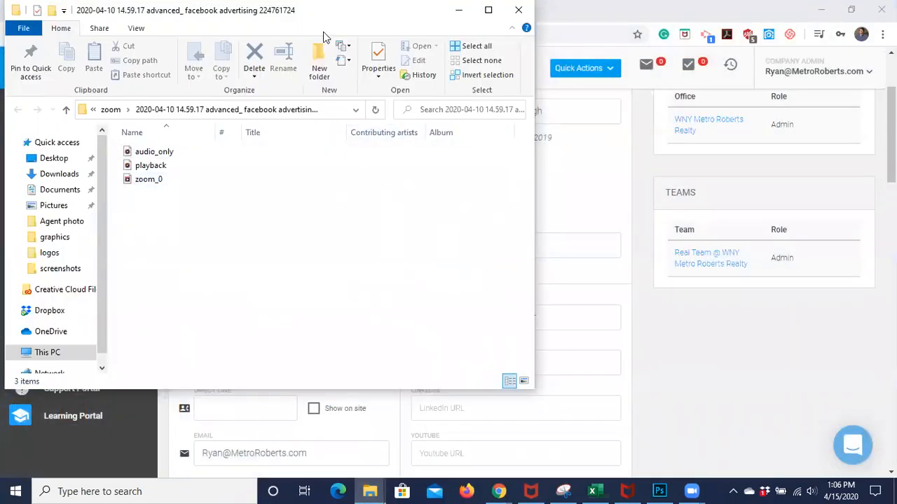
drag(293, 14, 566, 95)
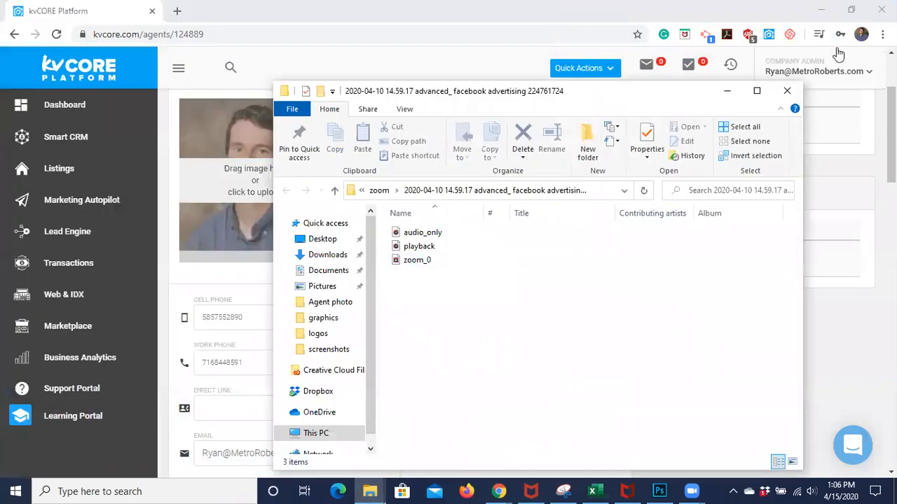
click(787, 90)
scroll(506, 274, down, 1)
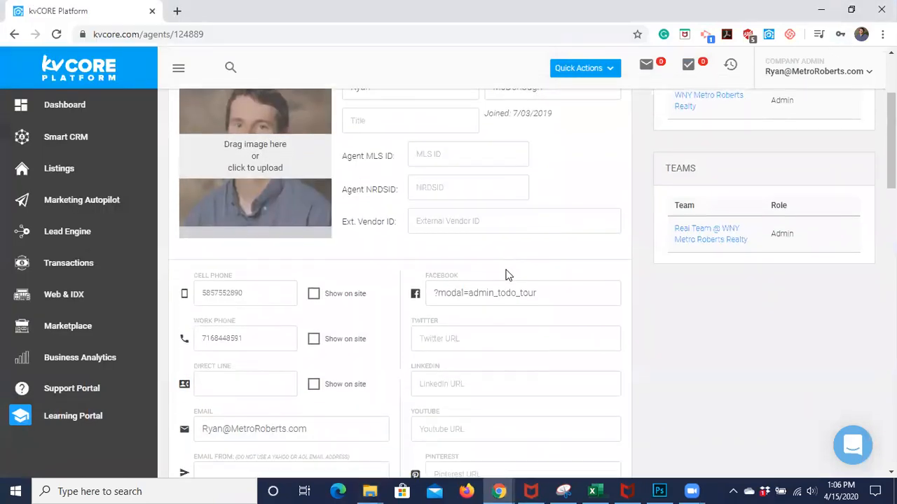
scroll(505, 272, up, 1)
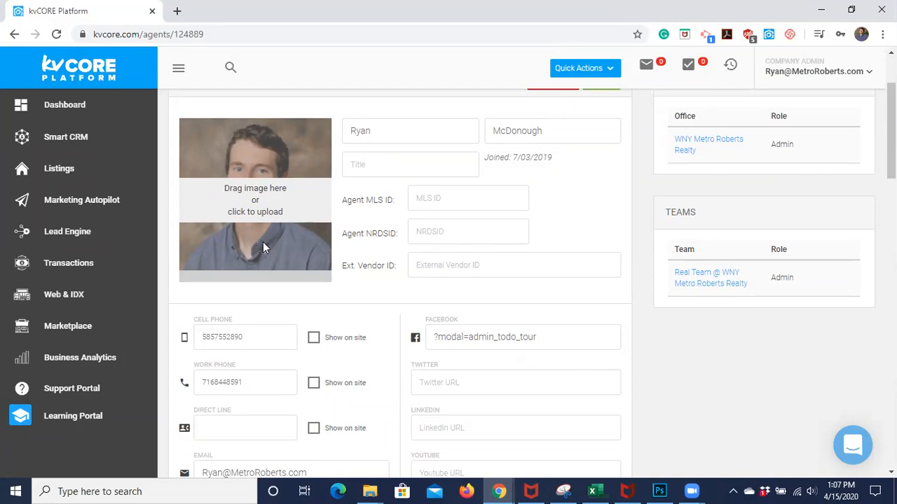
scroll(263, 245, down, 1)
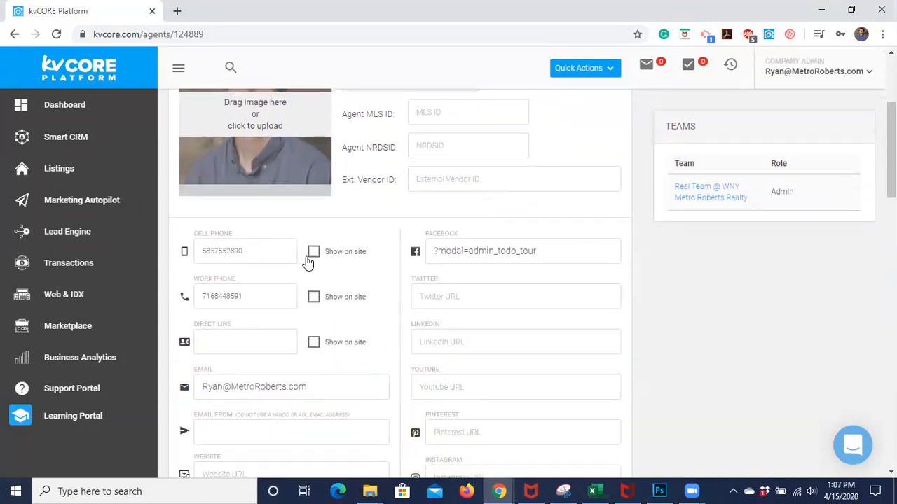
scroll(240, 328, down, 1)
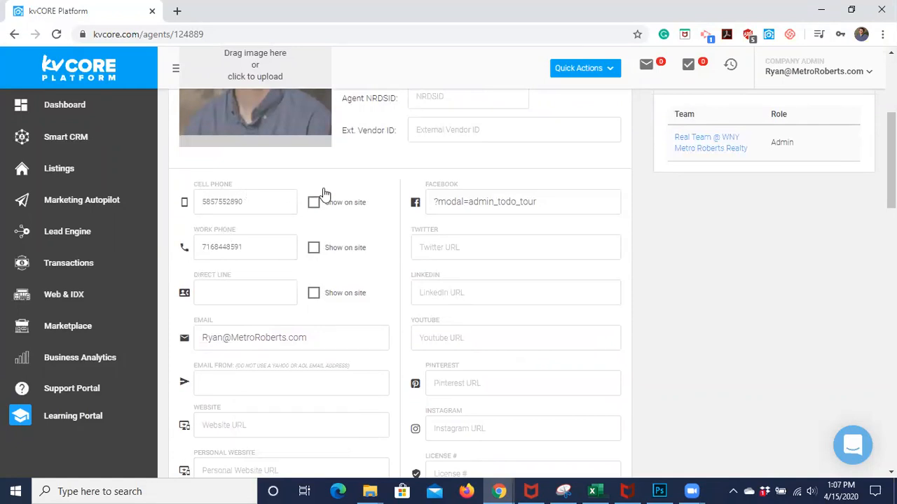
Enable Show on site for both the Cell Phone and Work Phone numbers
click(313, 207)
click(314, 250)
scroll(243, 256, down, 1)
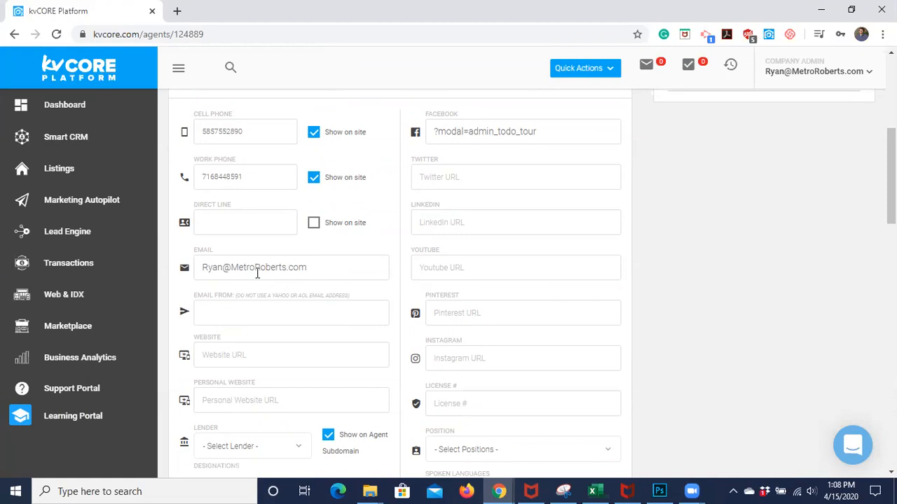
Check the Email From field's tooltip, then bring up the account menu with the website link
scroll(256, 273, down, 2)
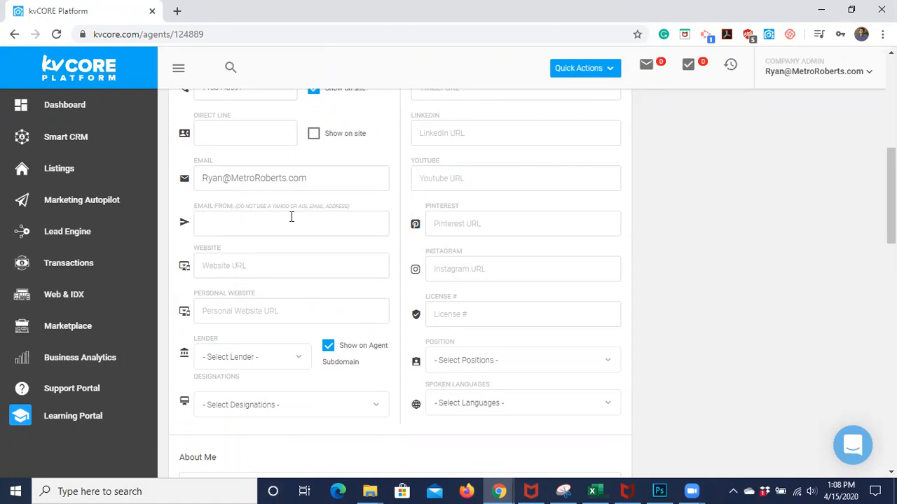
mouse_move(238, 229)
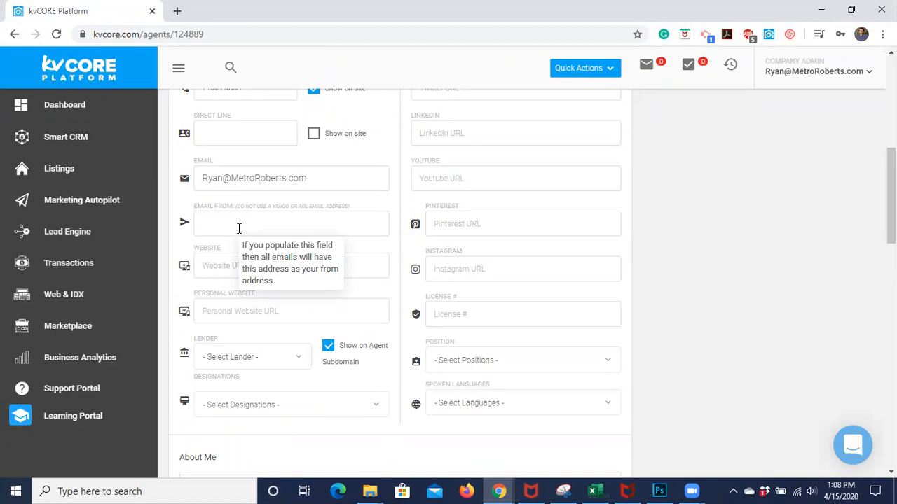
scroll(179, 286, down, 1)
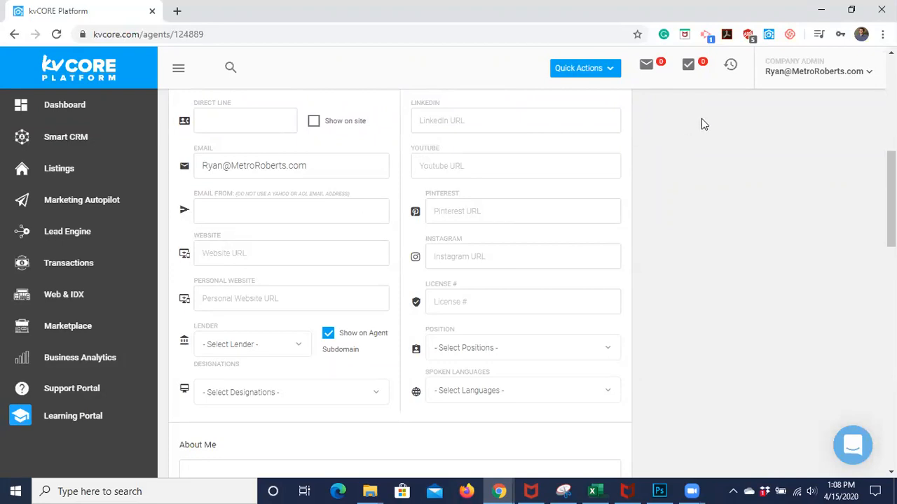
click(794, 82)
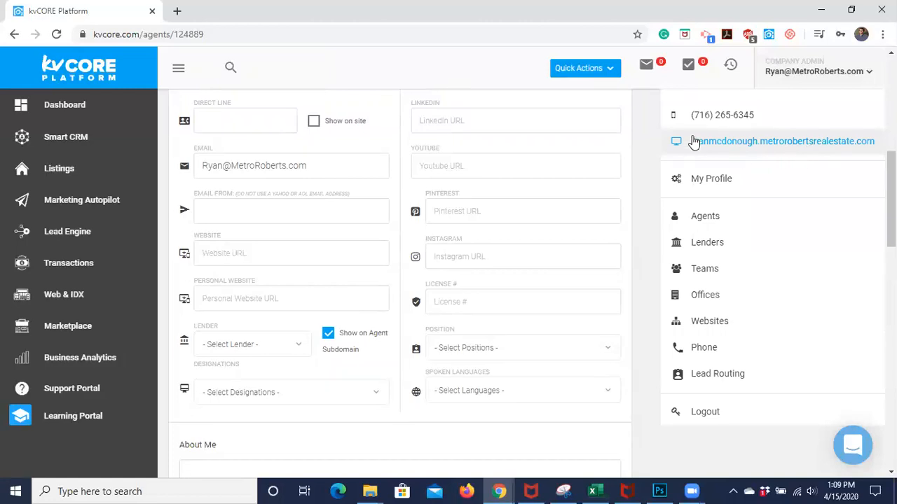
Check the agent's subdomain site URL in the account menu, then dismiss the menu
click(645, 163)
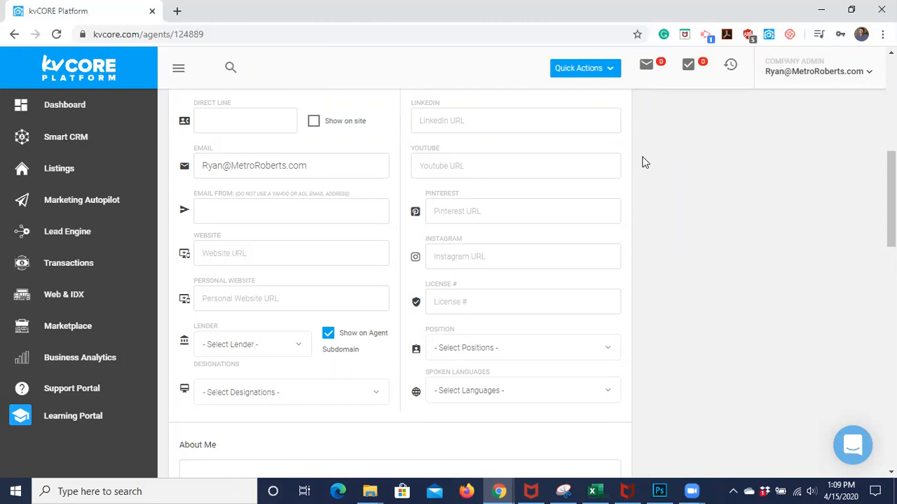
click(828, 79)
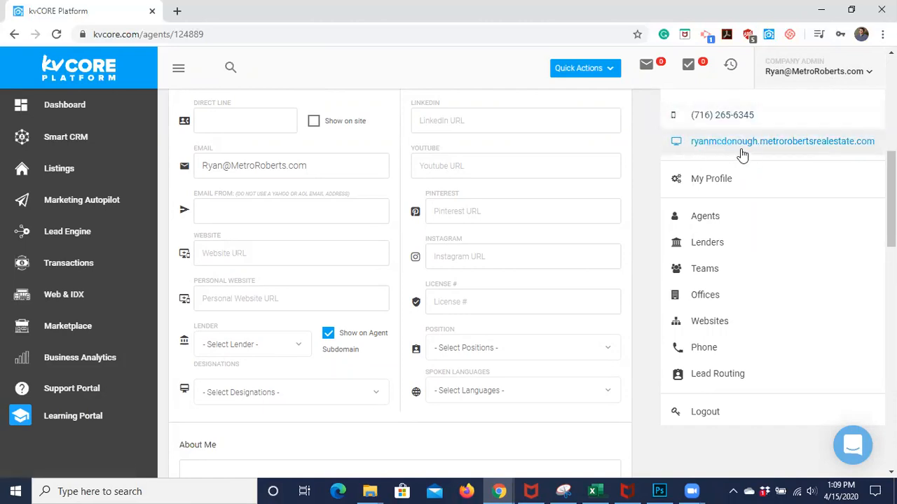
click(648, 230)
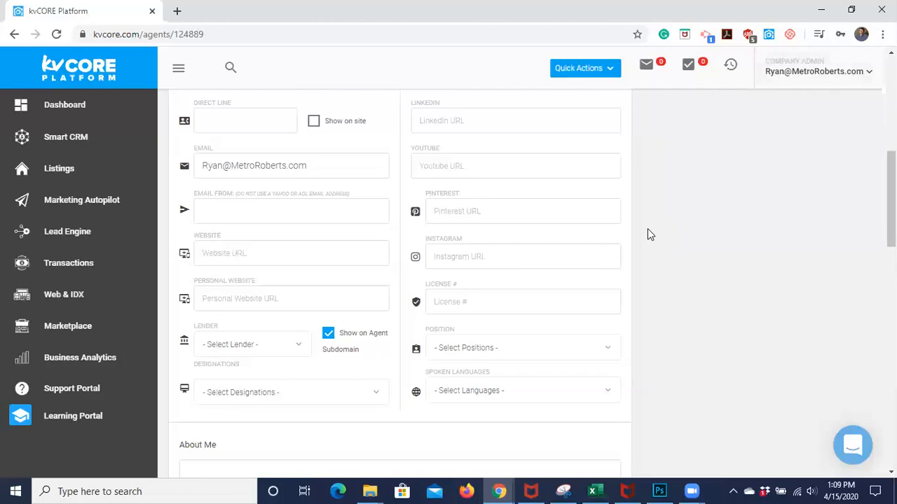
Enter ryansellswny.com as the Website and compare it with the account menu's site URL
click(213, 254)
text(ryansellswny.com)
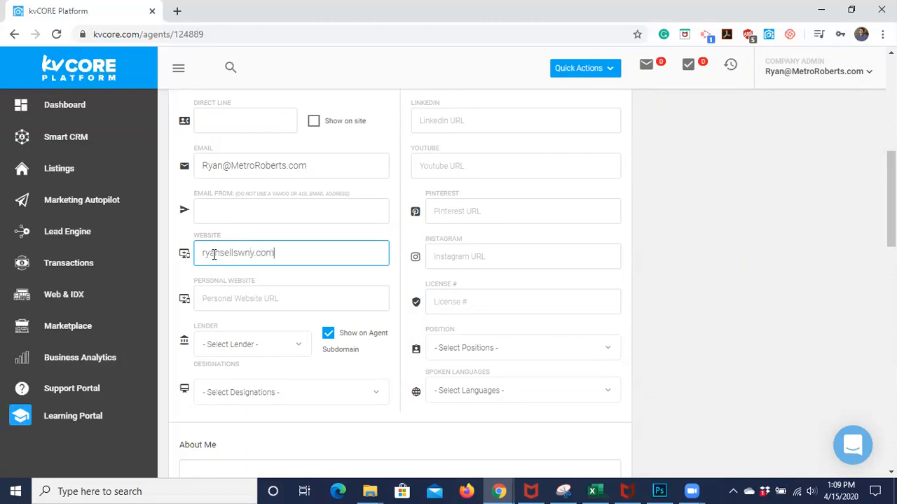
click(182, 285)
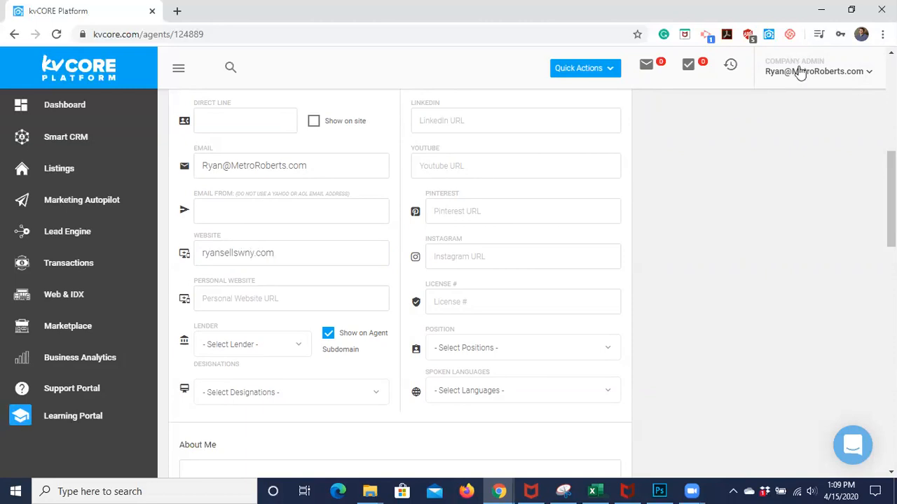
click(799, 72)
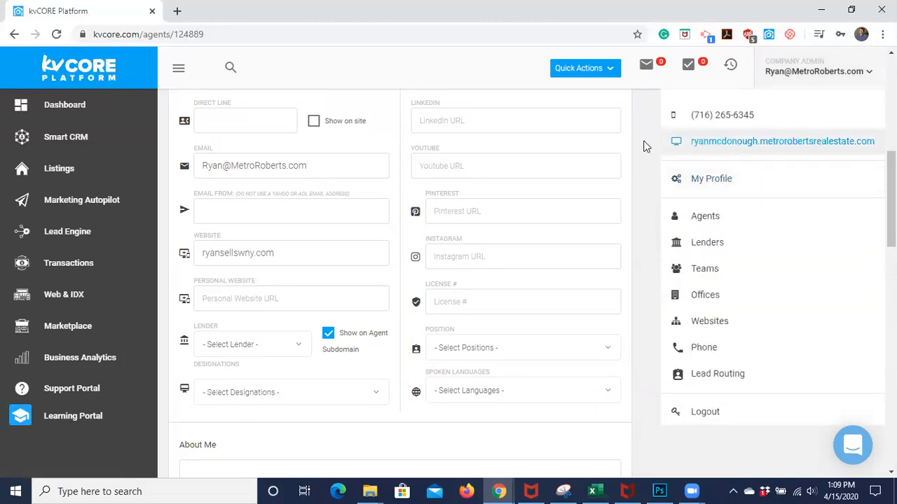
click(648, 196)
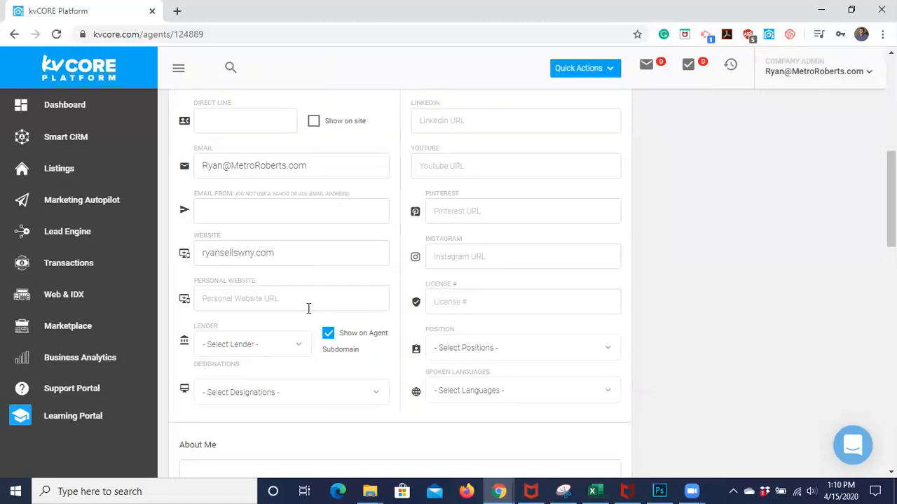
scroll(309, 314, down, 2)
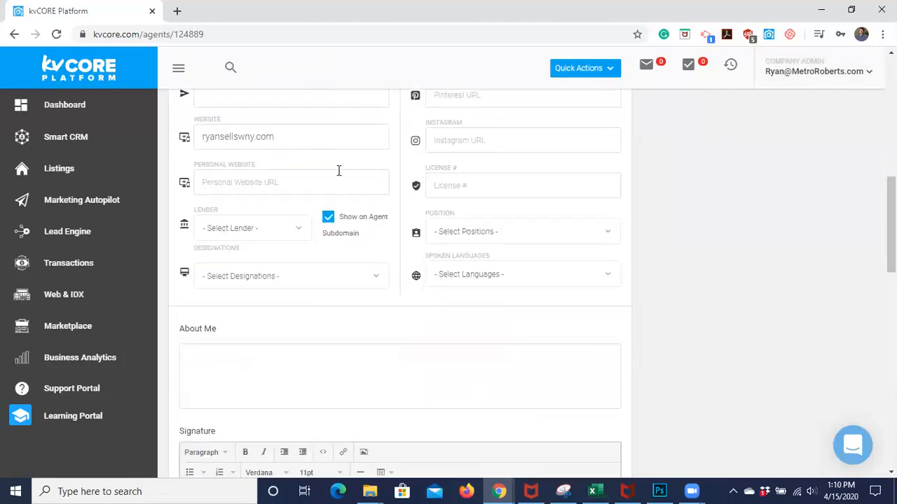
scroll(327, 171, down, 1)
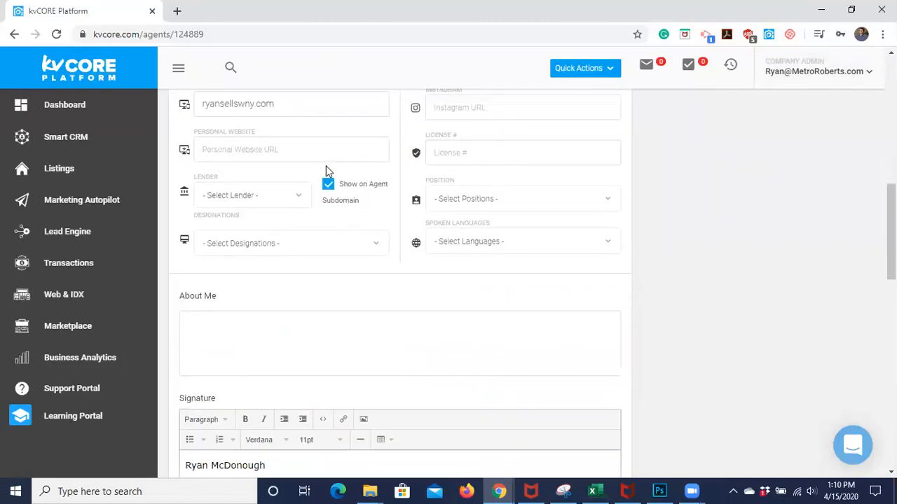
click(300, 199)
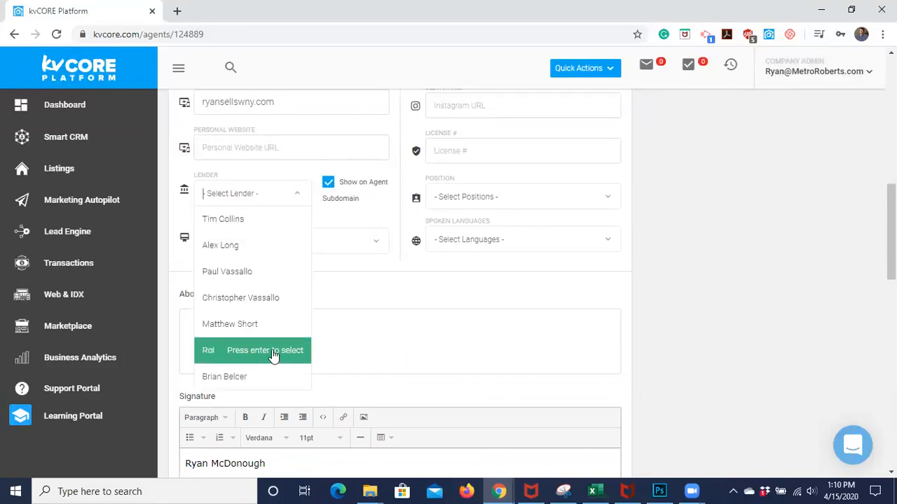
scroll(274, 355, down, 1)
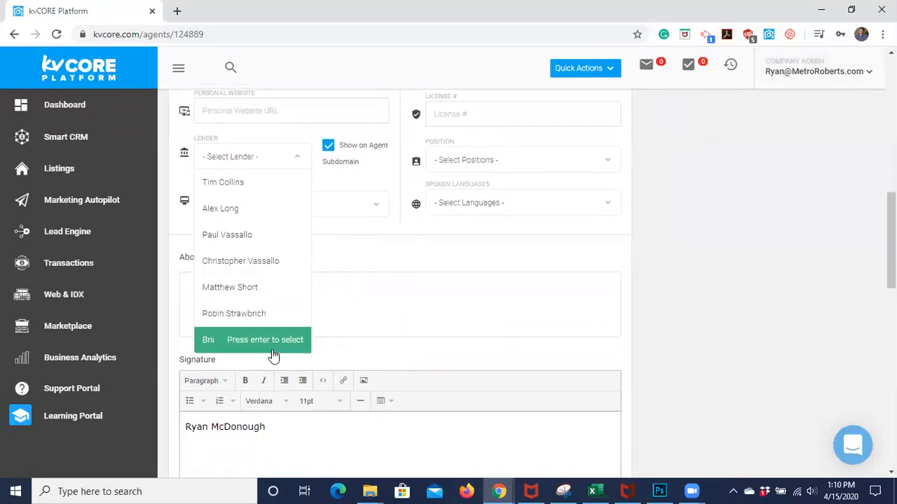
click(343, 186)
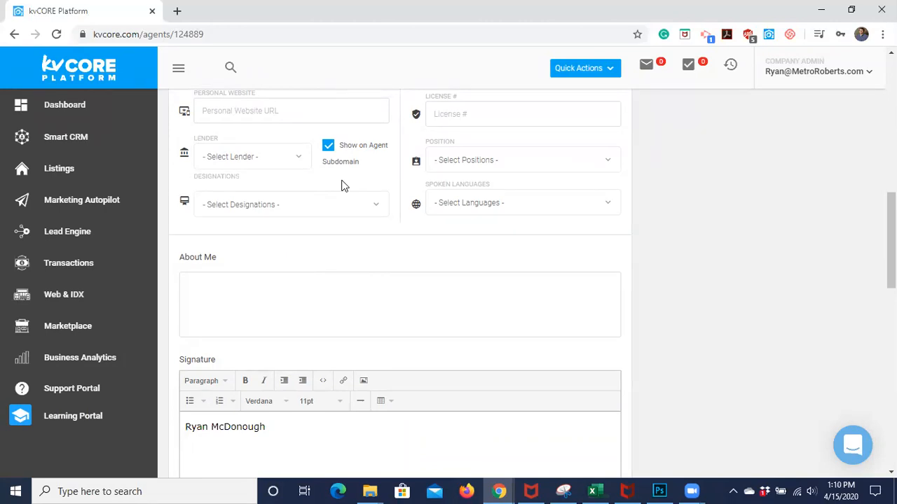
click(345, 203)
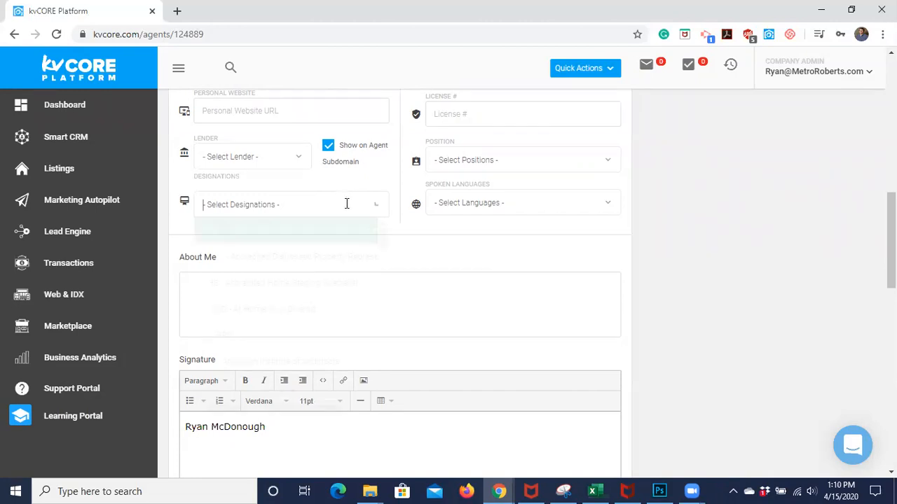
drag(383, 238, 383, 366)
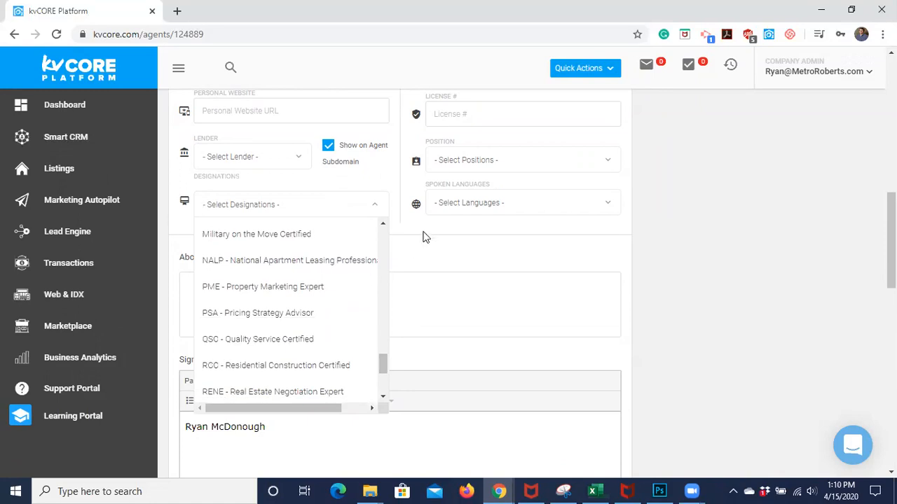
click(423, 236)
scroll(386, 248, up, 3)
scroll(386, 248, up, 2)
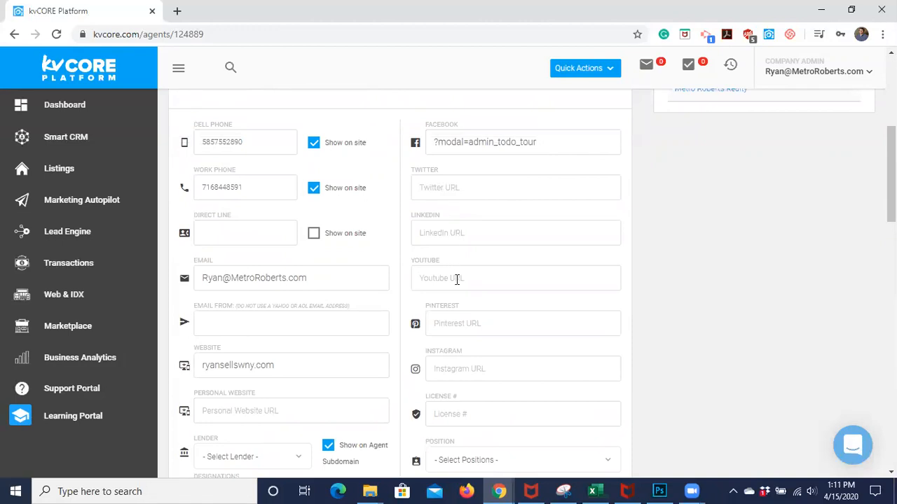
Look over the Position options without choosing one, then expand the Spoken Languages list
scroll(457, 279, down, 1)
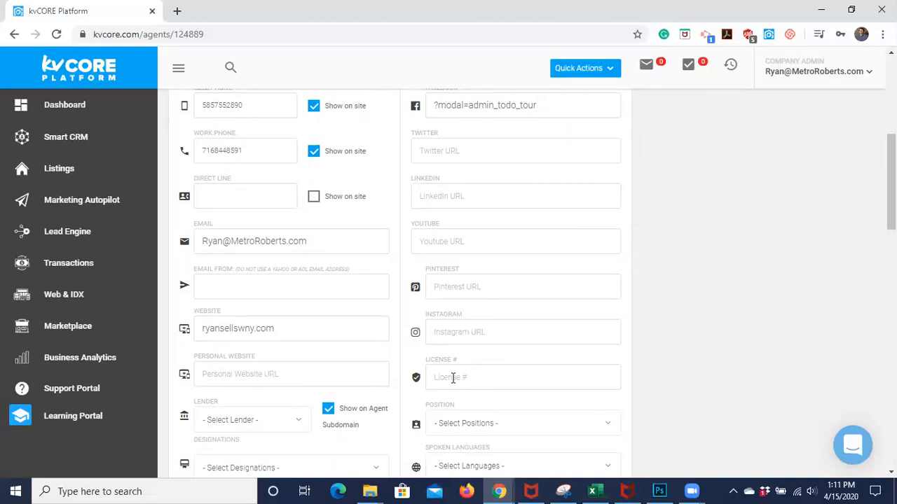
scroll(453, 379, down, 1)
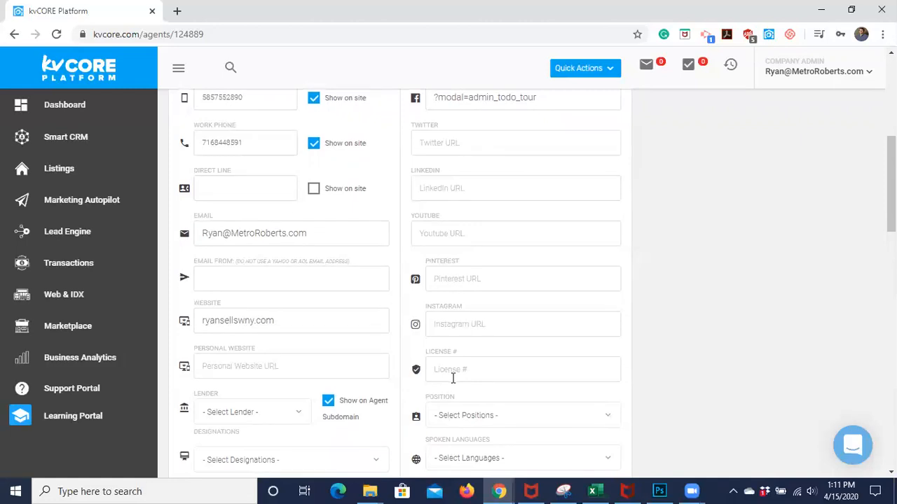
scroll(453, 378, down, 1)
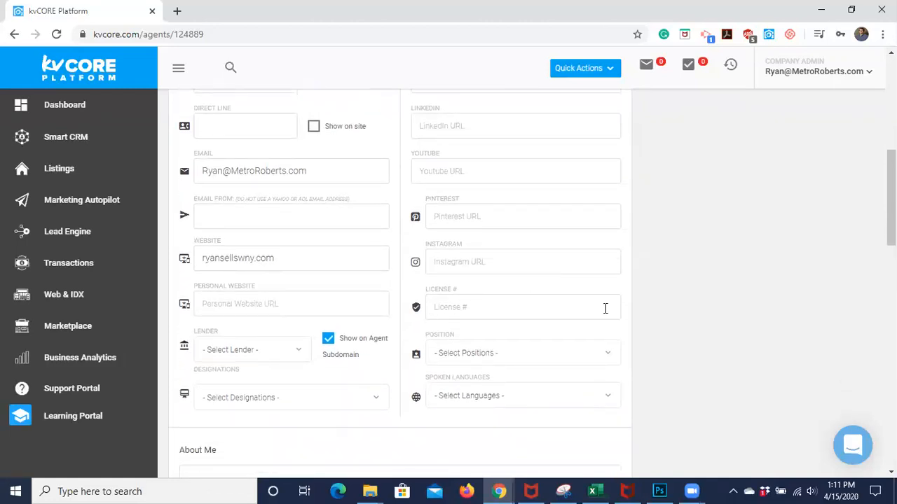
scroll(604, 308, down, 1)
click(538, 300)
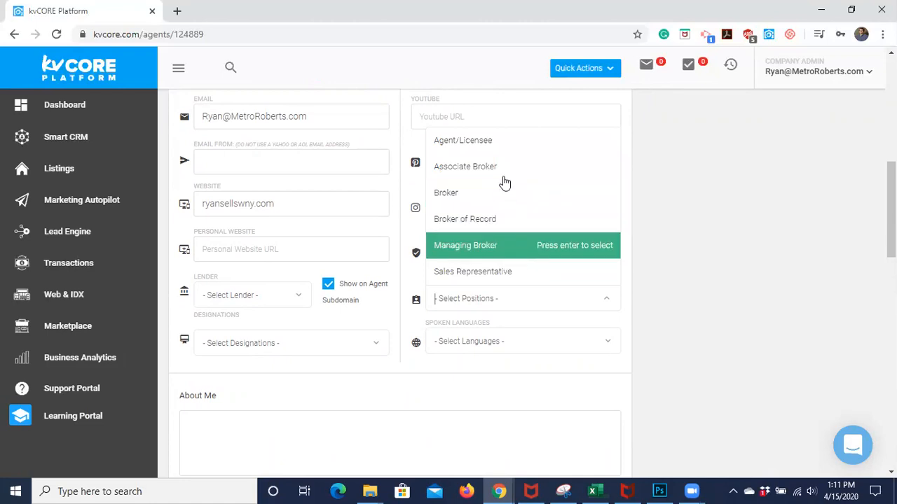
click(638, 315)
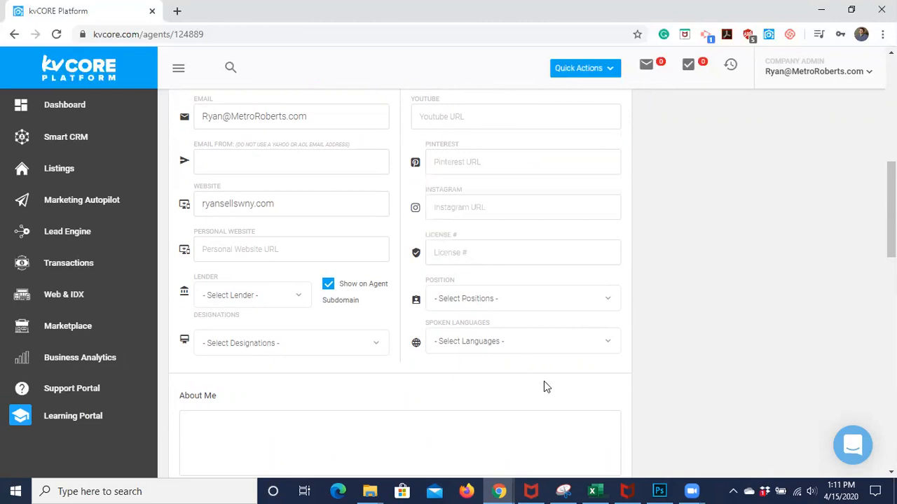
click(513, 343)
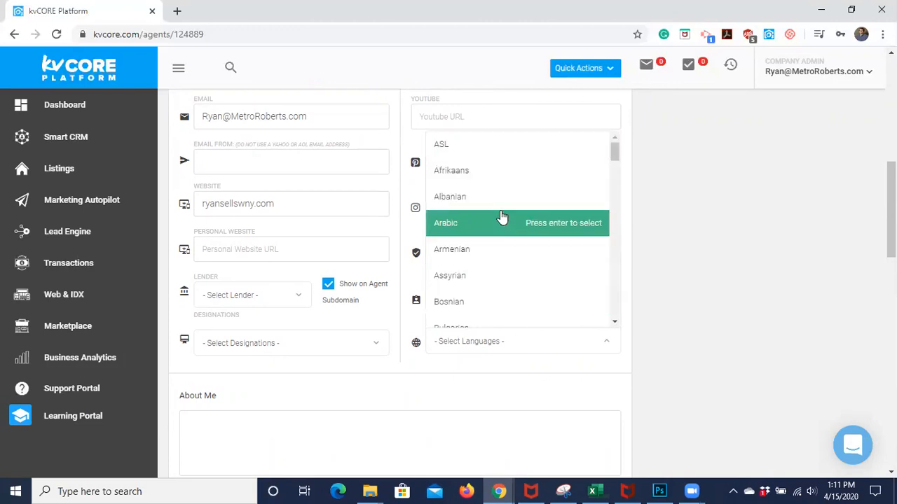
scroll(519, 299, down, 3)
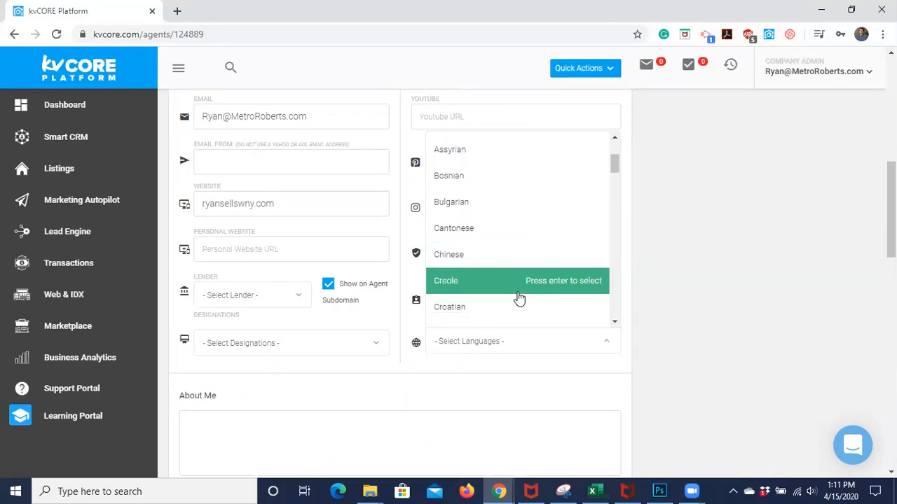
scroll(519, 300, down, 5)
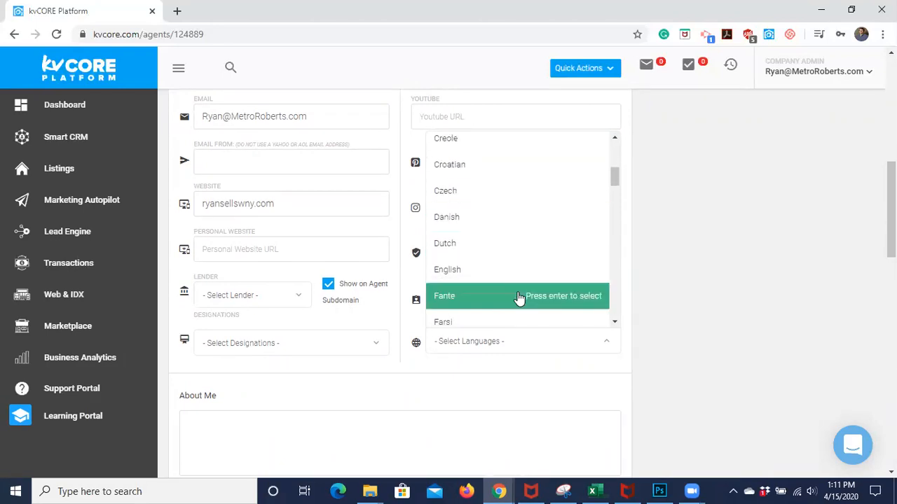
scroll(519, 300, down, 6)
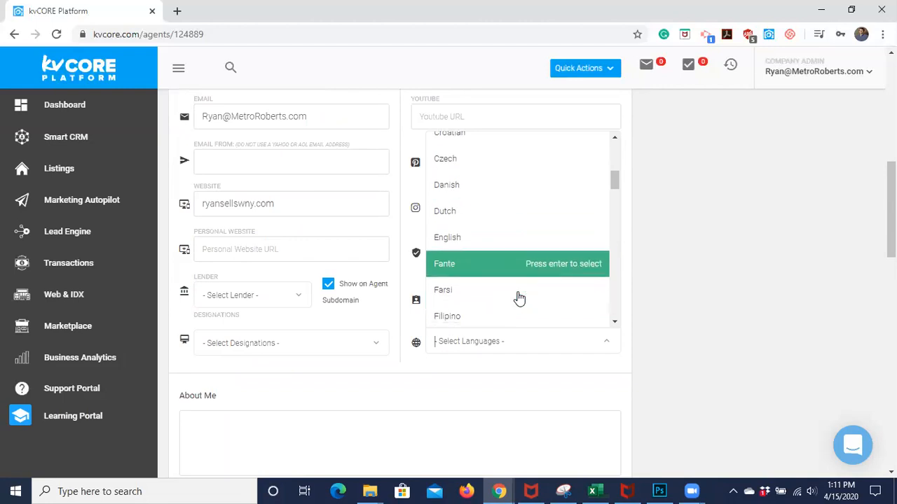
scroll(519, 299, down, 1)
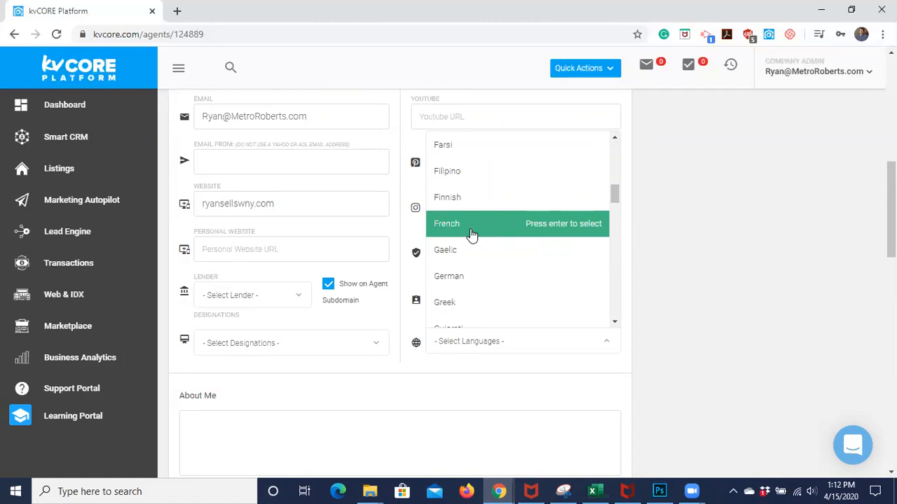
scroll(506, 286, down, 5)
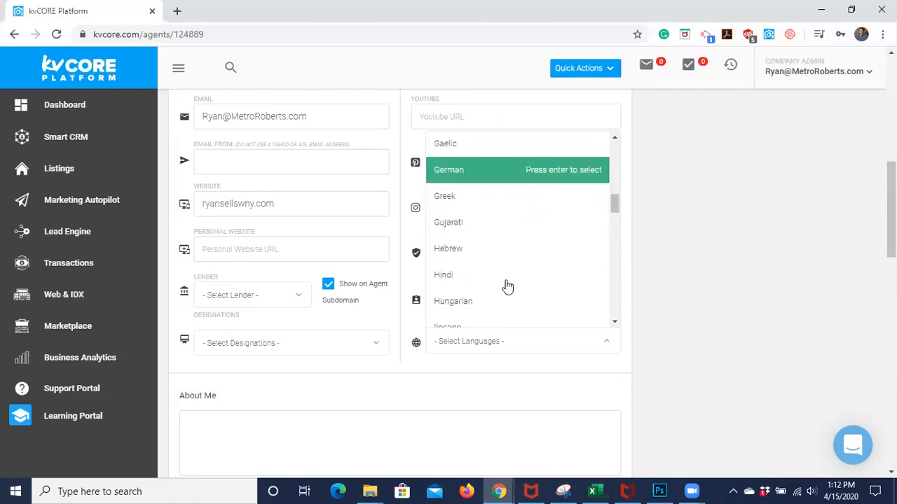
scroll(507, 286, down, 8)
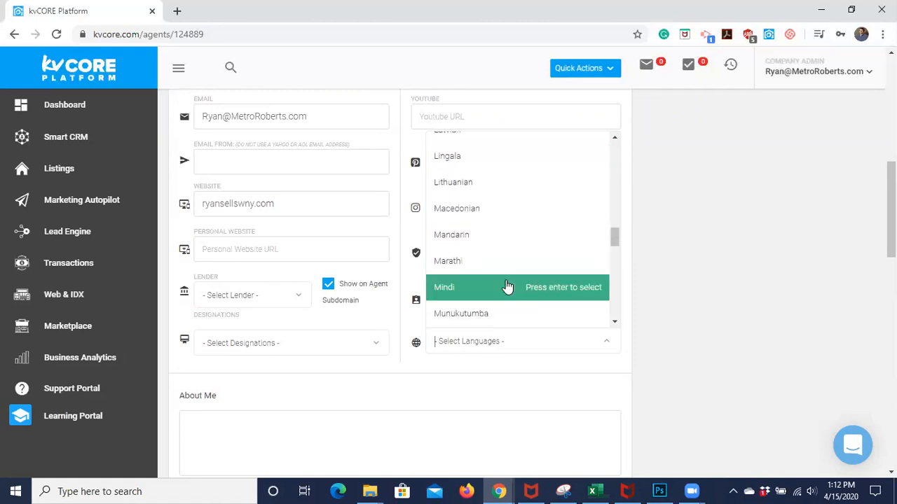
scroll(507, 286, down, 5)
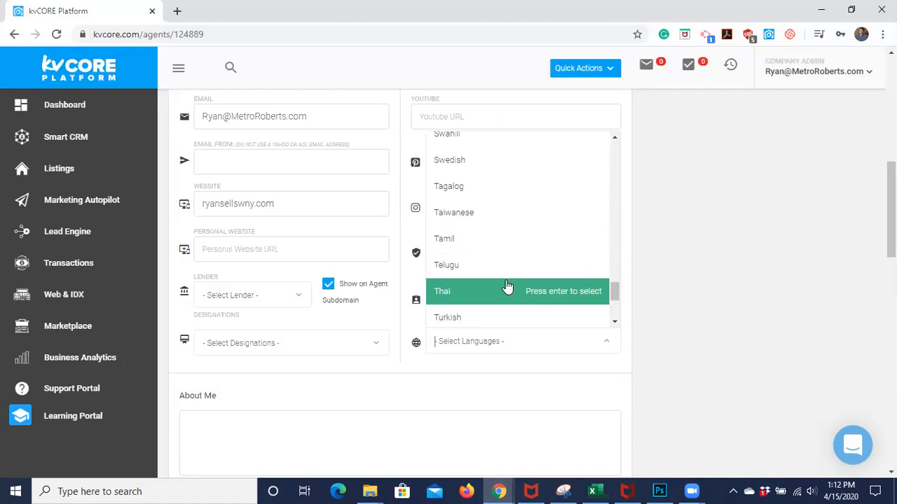
scroll(506, 286, down, 2)
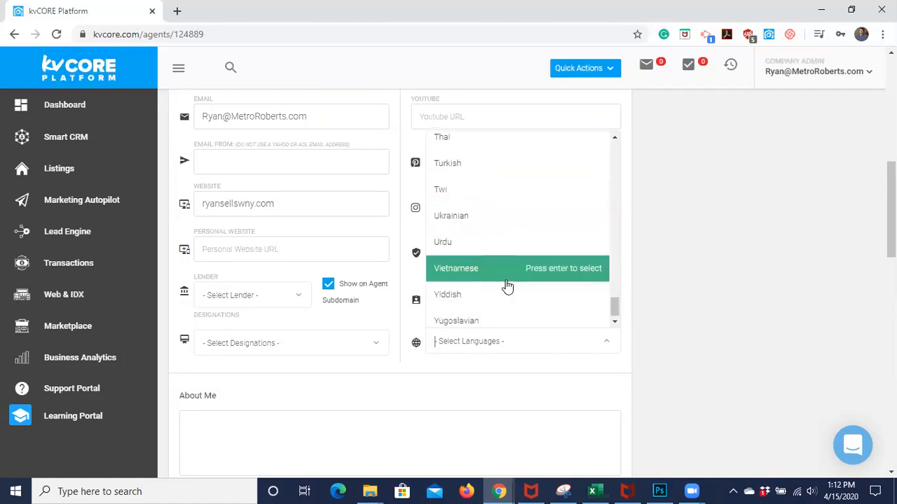
scroll(506, 286, up, 7)
scroll(507, 286, up, 5)
click(685, 302)
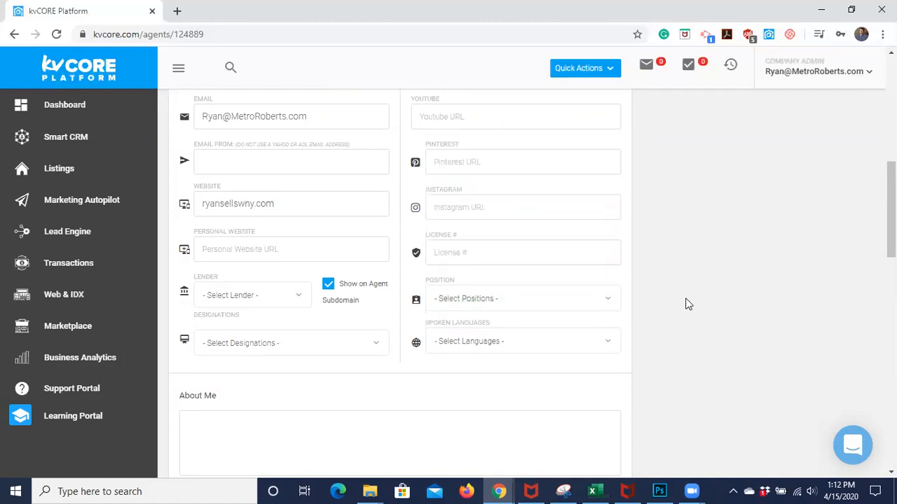
scroll(390, 382, down, 3)
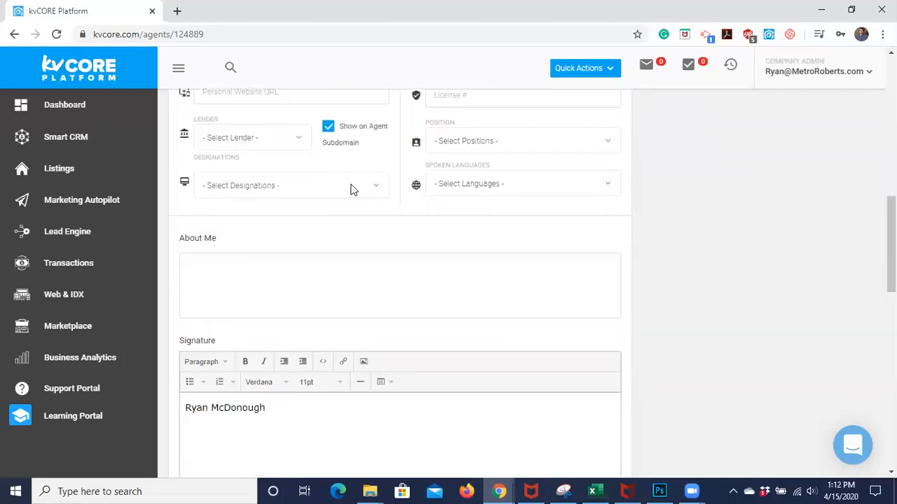
scroll(245, 259, down, 1)
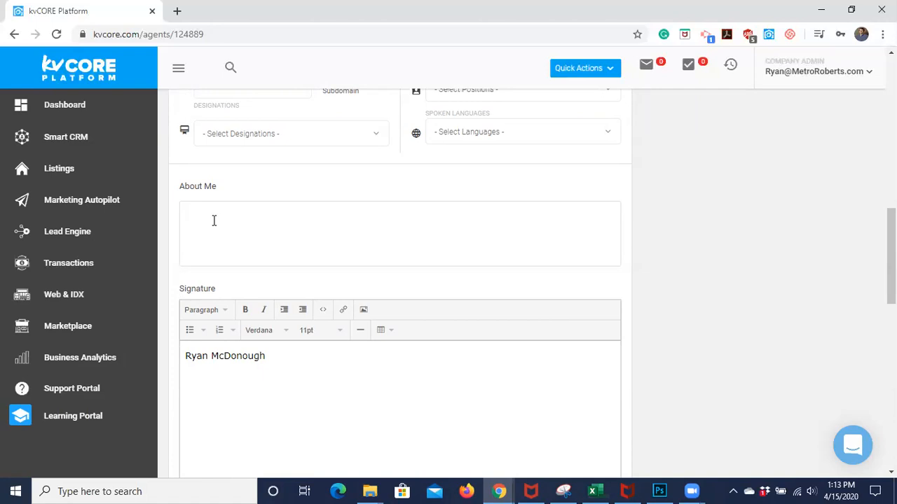
scroll(214, 221, down, 2)
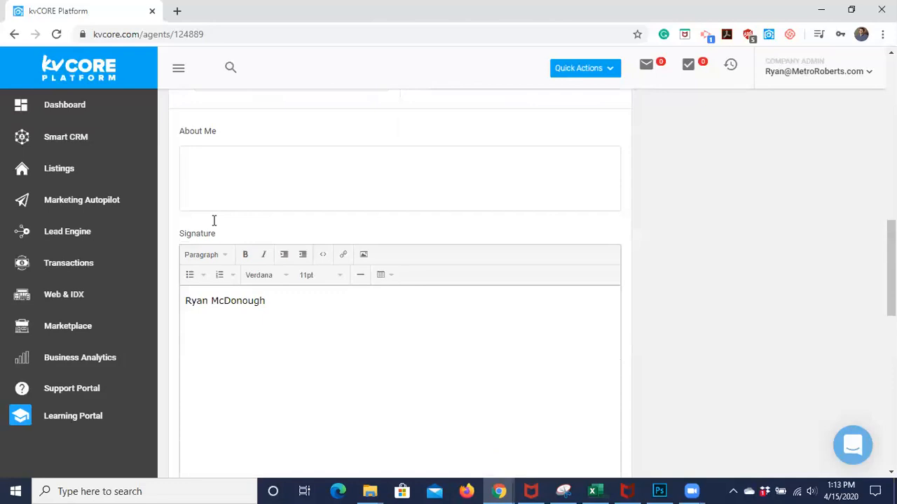
scroll(275, 352, down, 1)
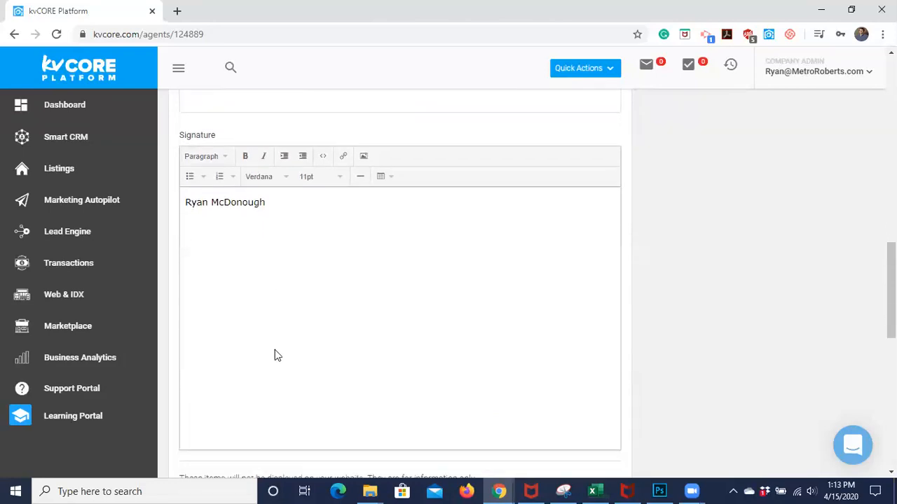
scroll(274, 352, down, 1)
scroll(275, 350, up, 1)
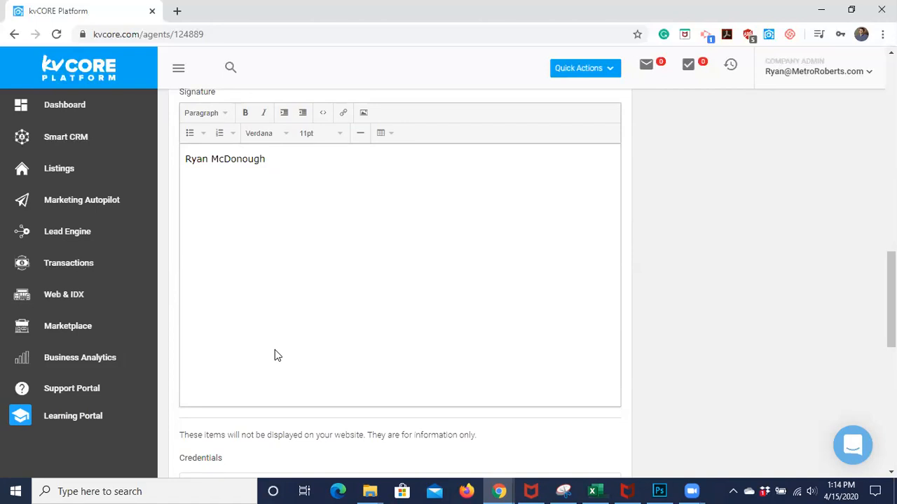
scroll(275, 356, down, 4)
scroll(276, 351, down, 1)
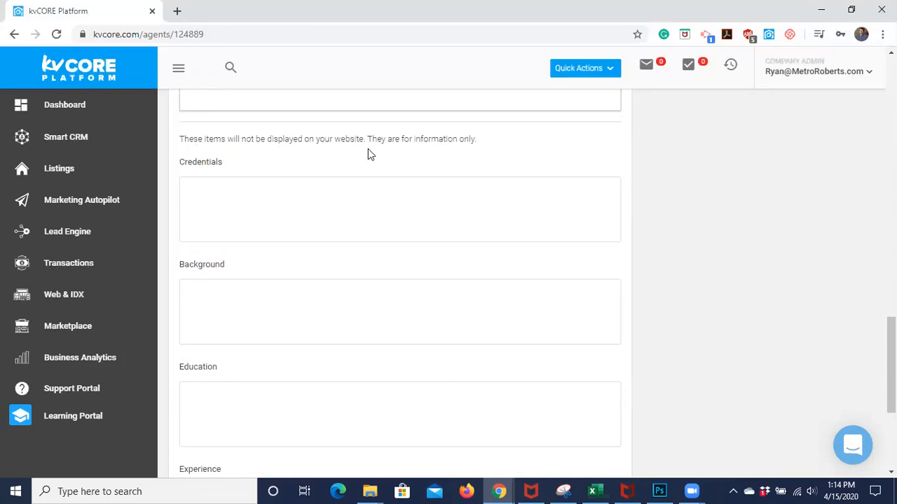
scroll(368, 148, down, 1)
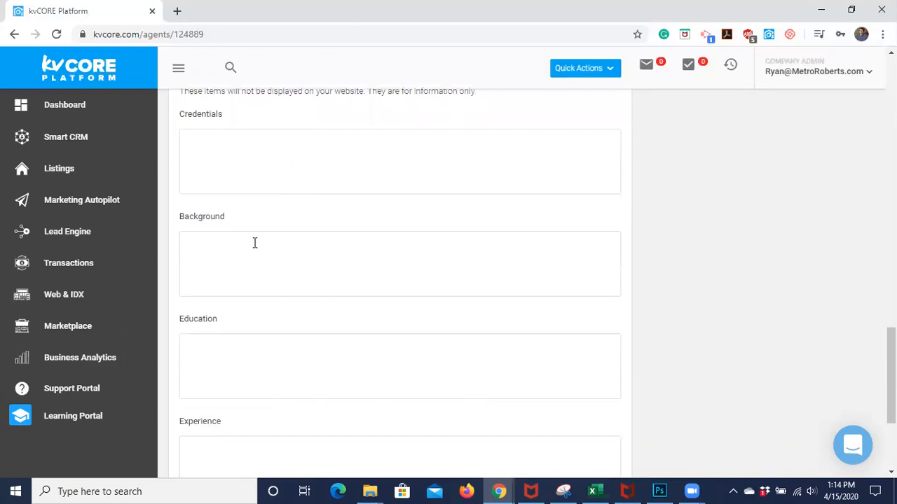
scroll(256, 370, down, 3)
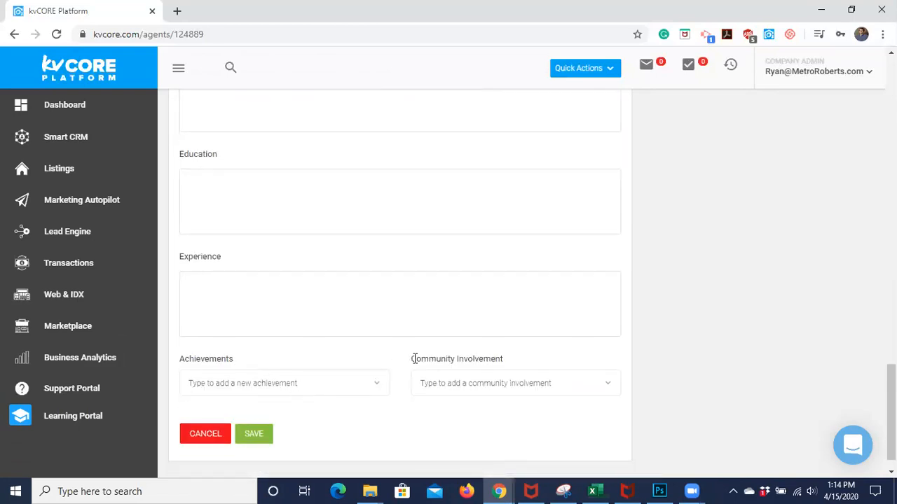
scroll(354, 422, down, 1)
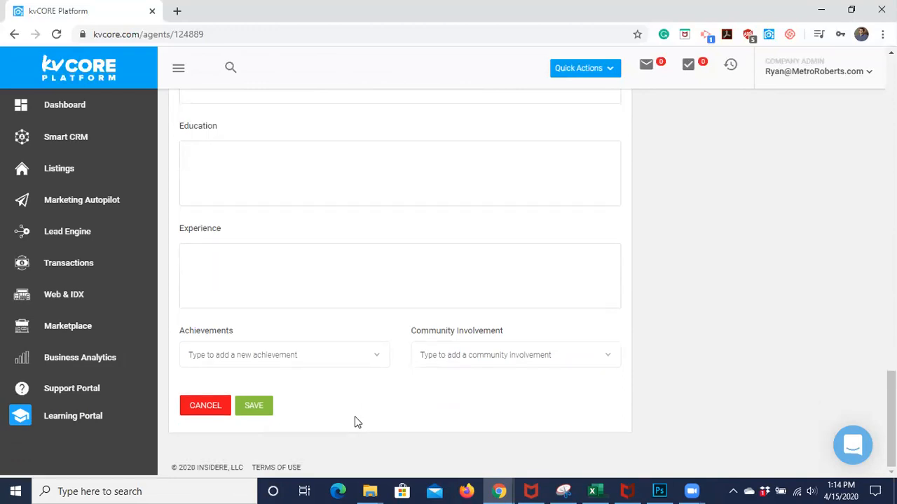
click(246, 410)
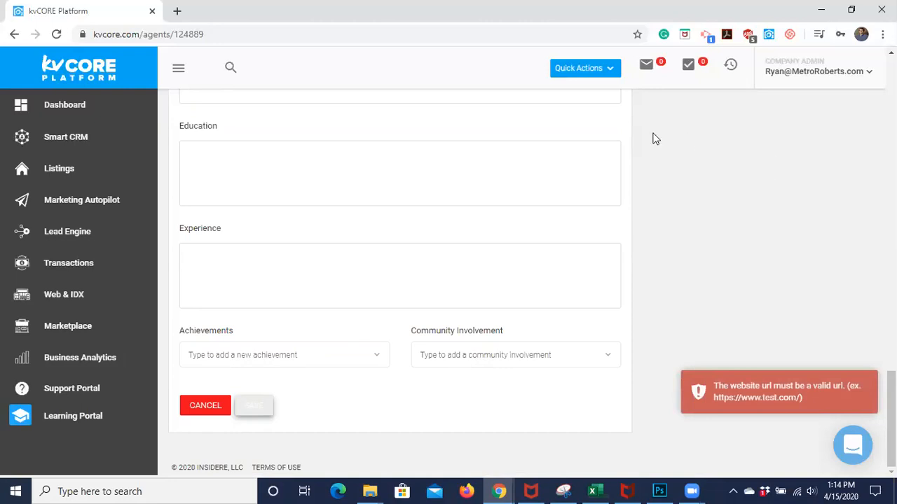
scroll(653, 139, up, 10)
scroll(653, 138, up, 1)
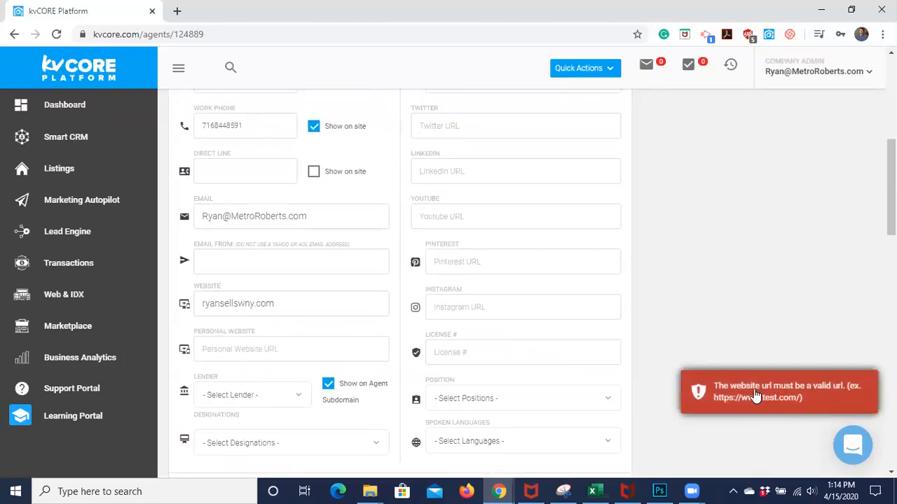
scroll(655, 310, up, 3)
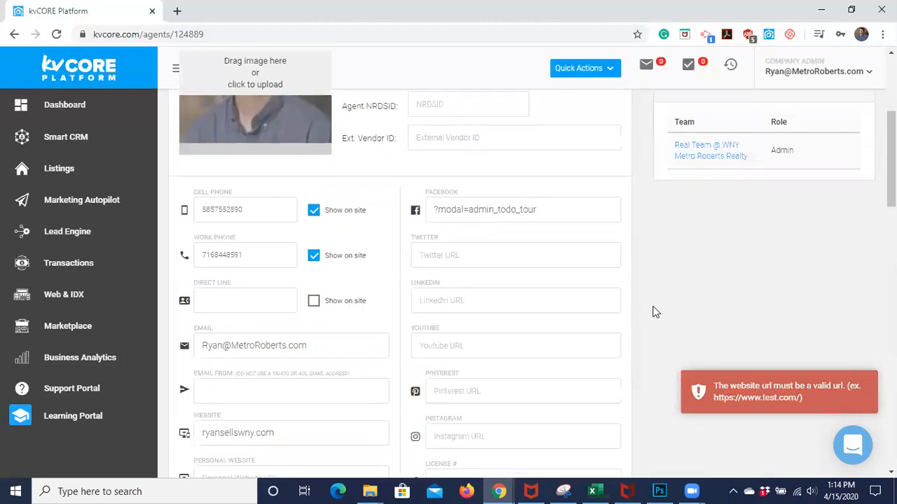
scroll(355, 237, down, 2)
click(203, 332)
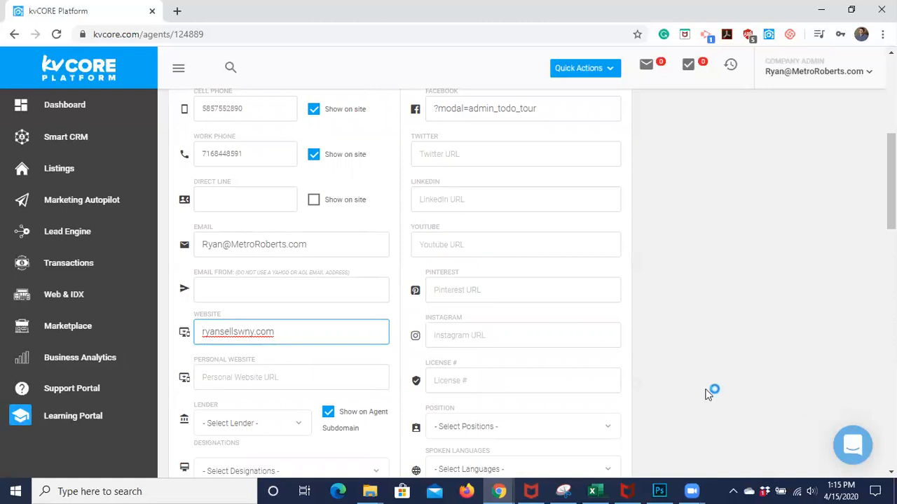
text(www.)
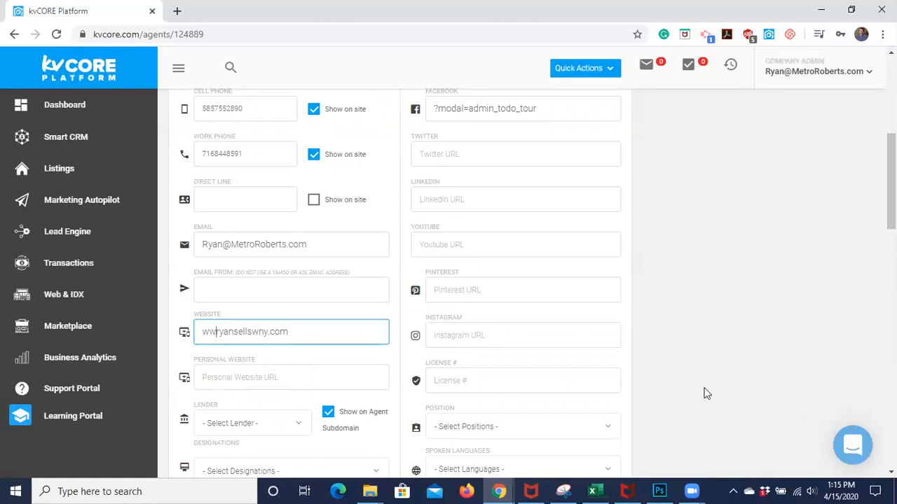
scroll(706, 394, down, 15)
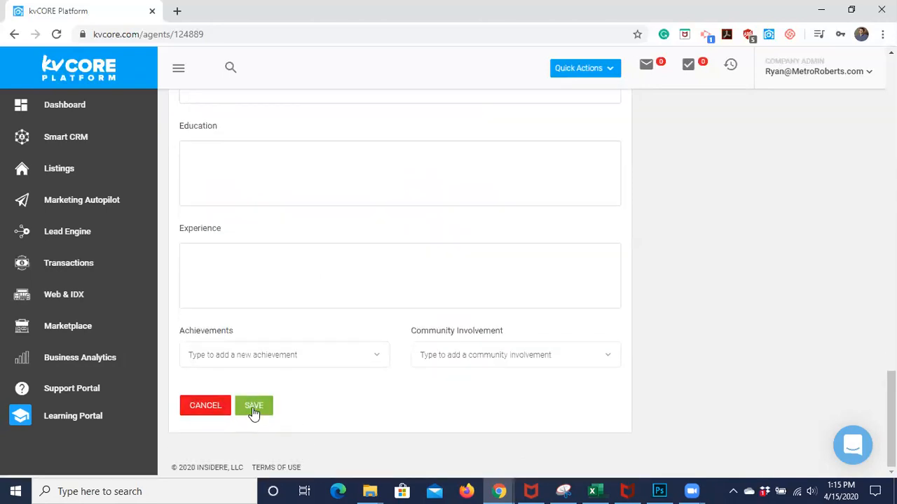
click(254, 410)
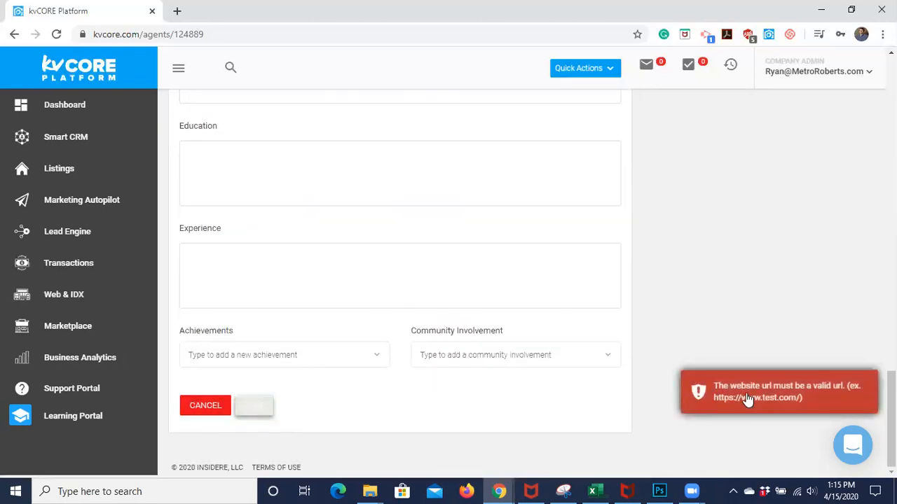
scroll(571, 337, up, 15)
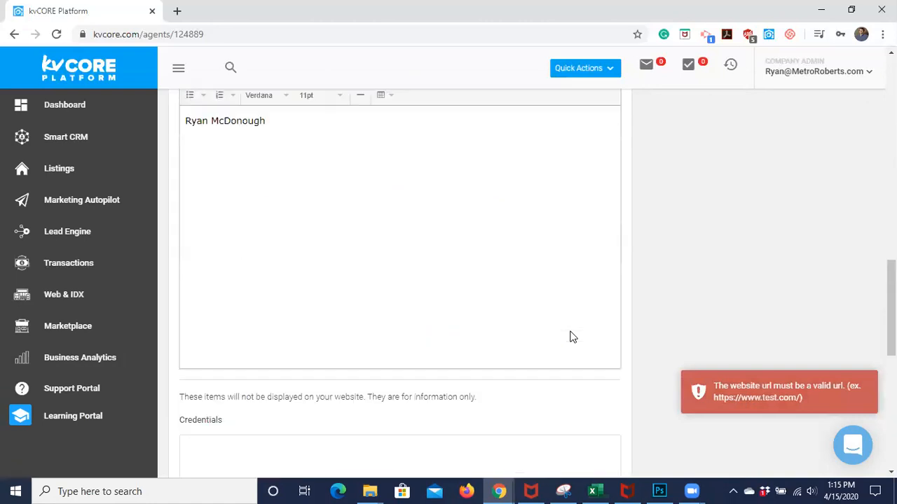
scroll(215, 468, down, 2)
scroll(215, 468, down, 1)
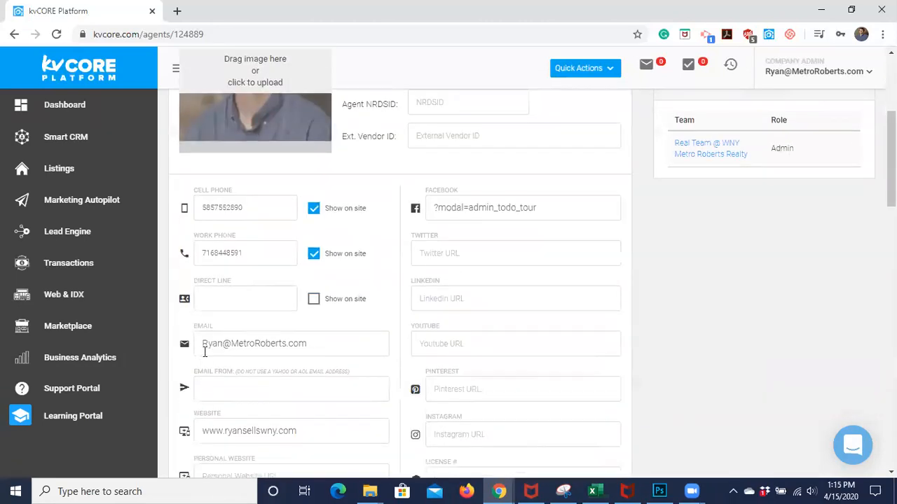
click(201, 431)
text(htt)
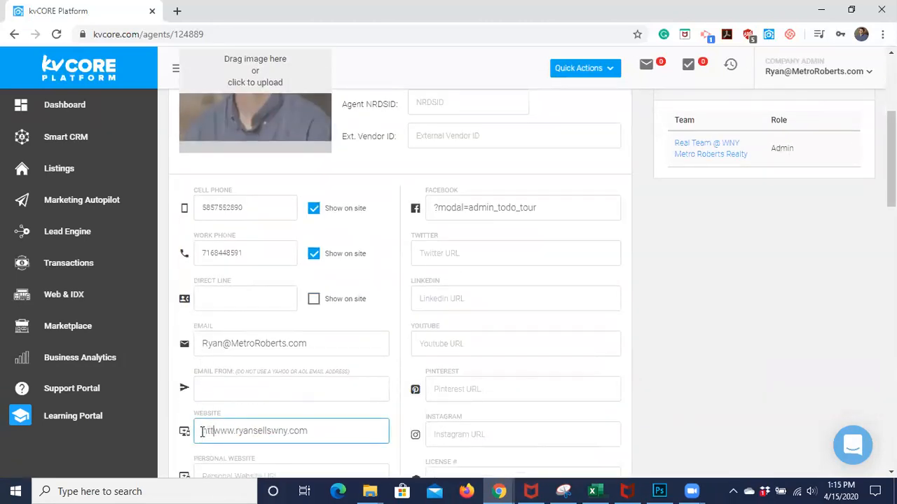
text(ps://)
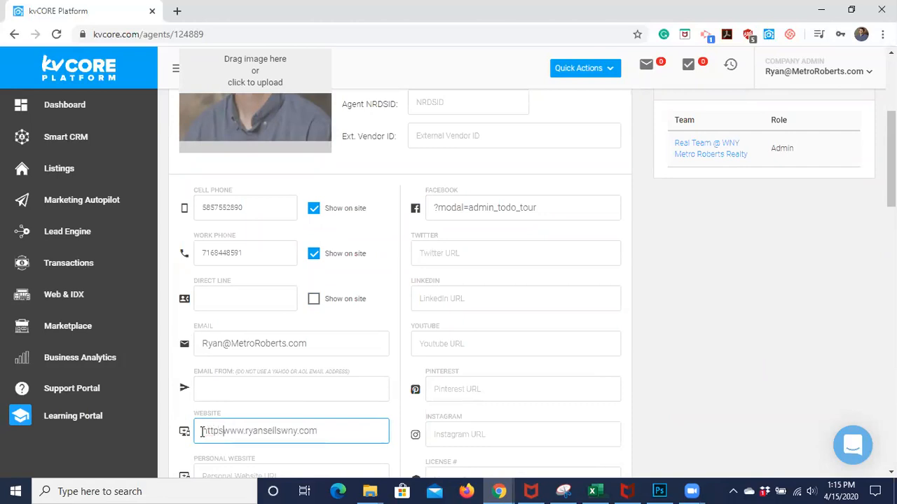
scroll(200, 429, down, 10)
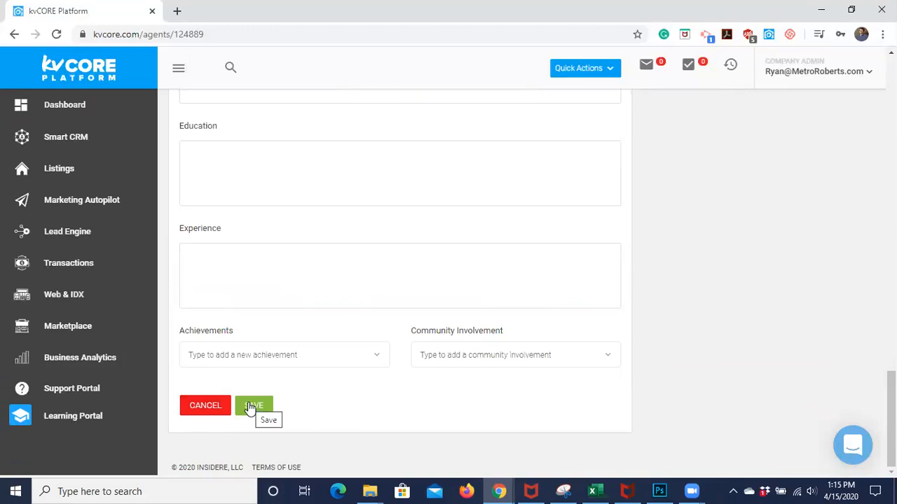
click(250, 407)
scroll(400, 249, up, 3)
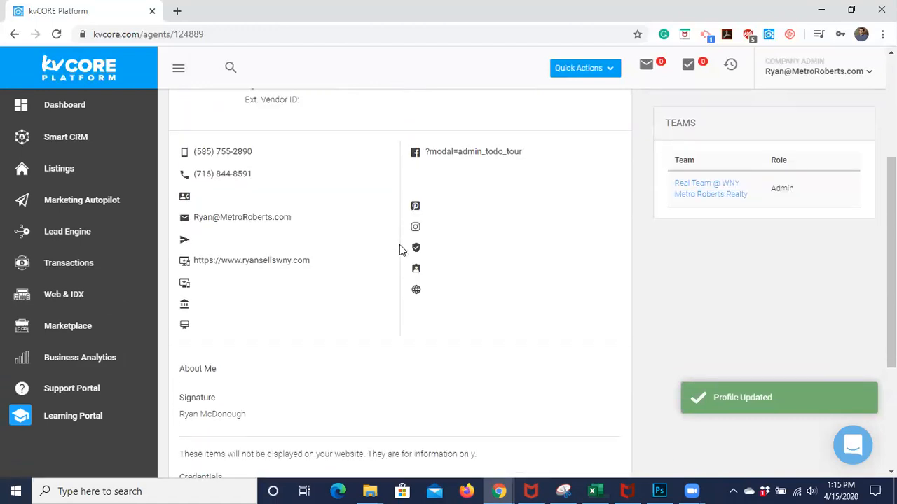
scroll(401, 249, up, 1)
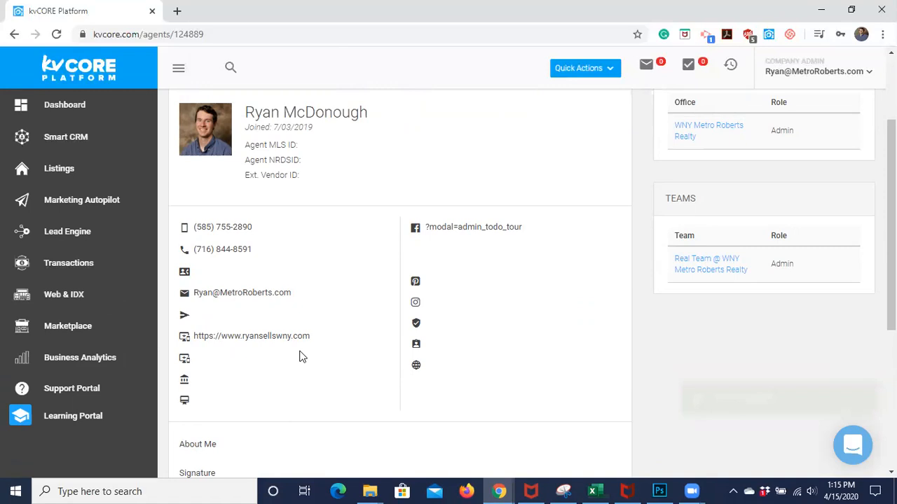
scroll(311, 375, up, 2)
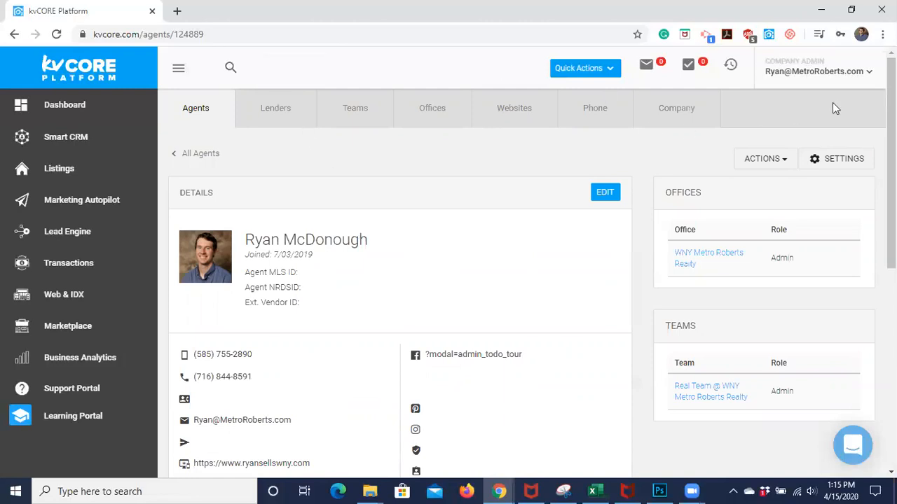
scroll(497, 243, down, 2)
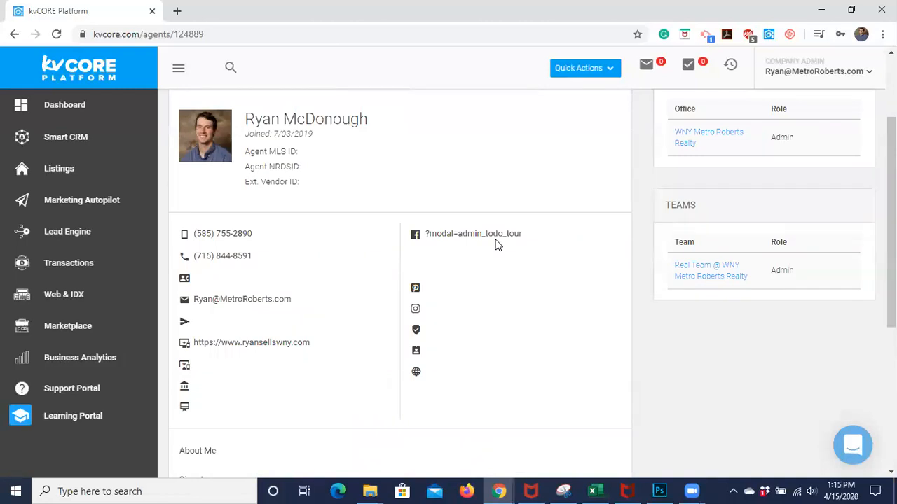
scroll(496, 245, down, 1)
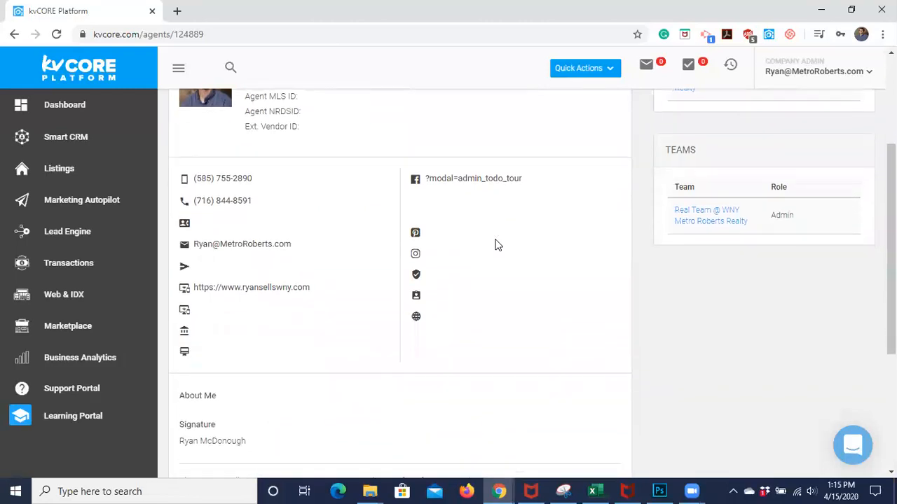
scroll(496, 245, down, 1)
scroll(496, 244, up, 4)
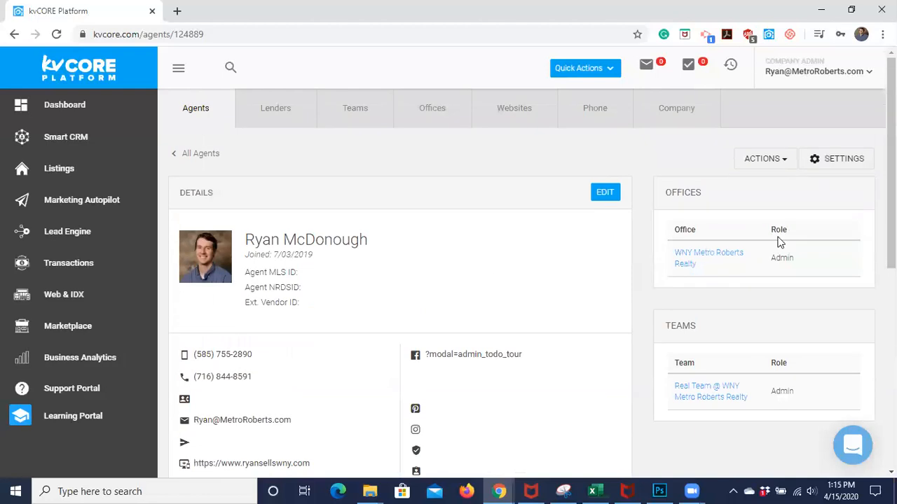
Launch the agent's public website in a new tab from the account menu and view it
click(811, 71)
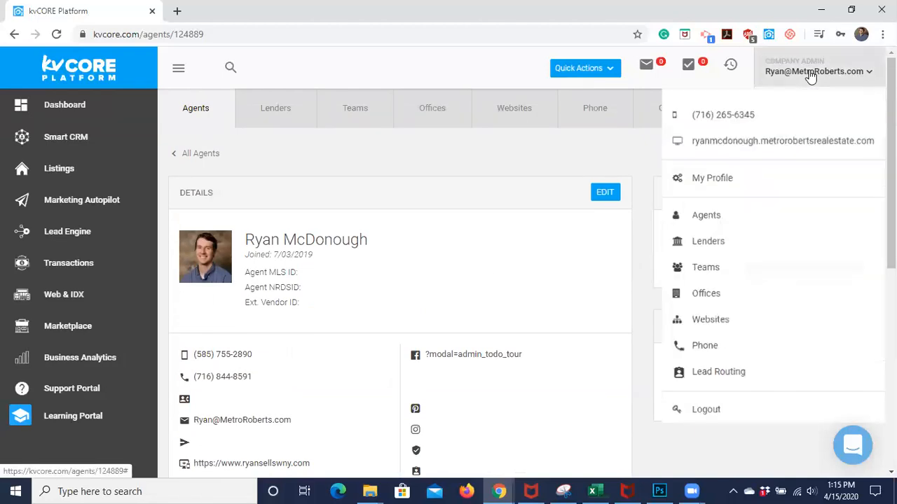
click(782, 143)
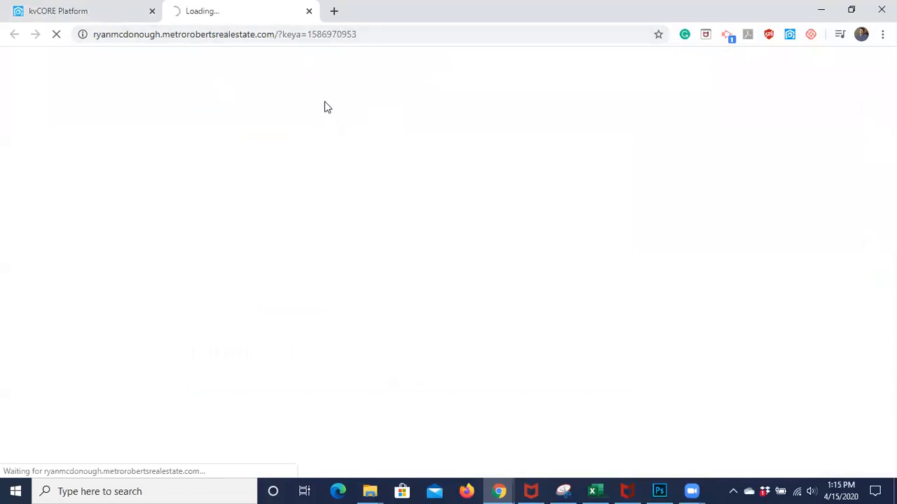
click(54, 11)
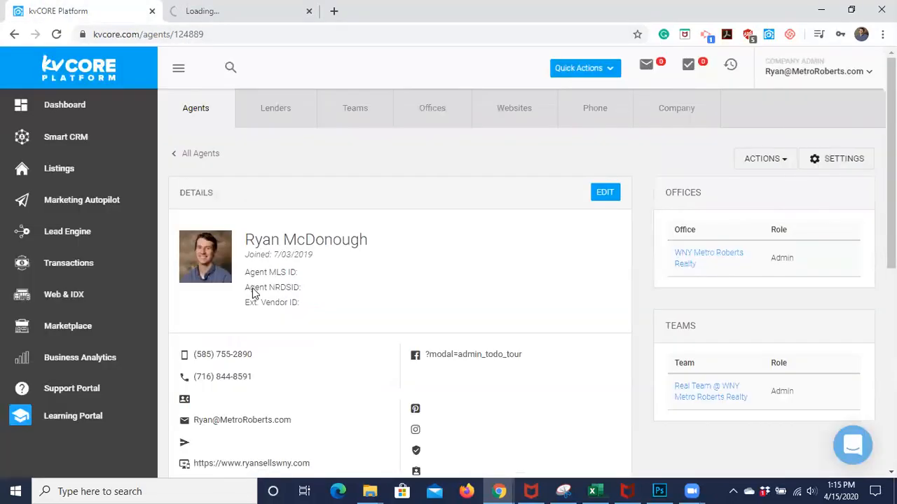
scroll(376, 371, down, 1)
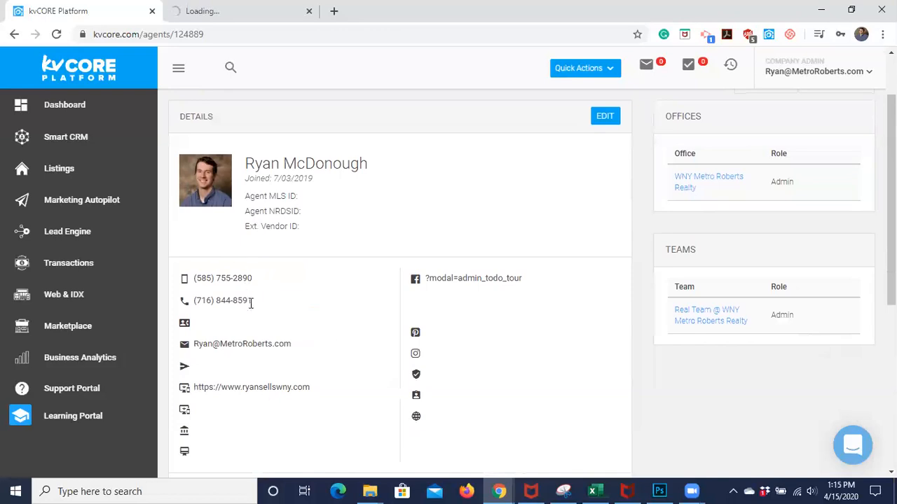
click(238, 10)
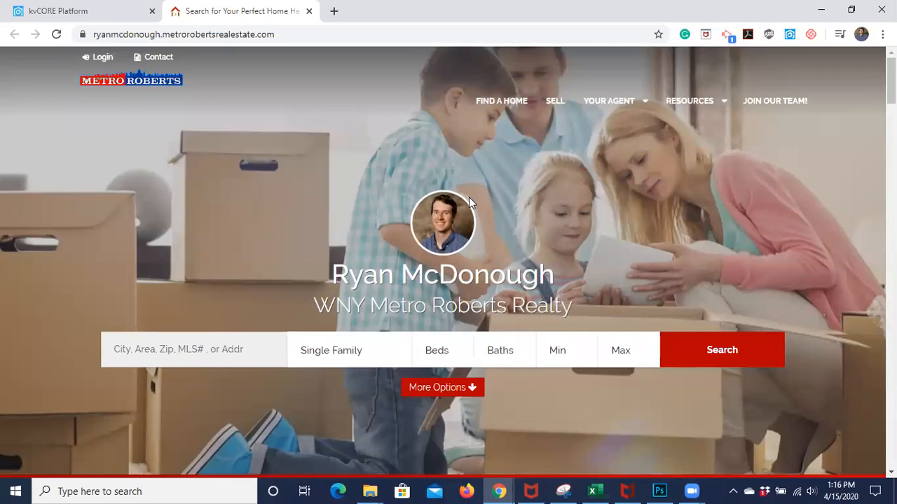
click(64, 13)
click(203, 9)
scroll(312, 148, down, 4)
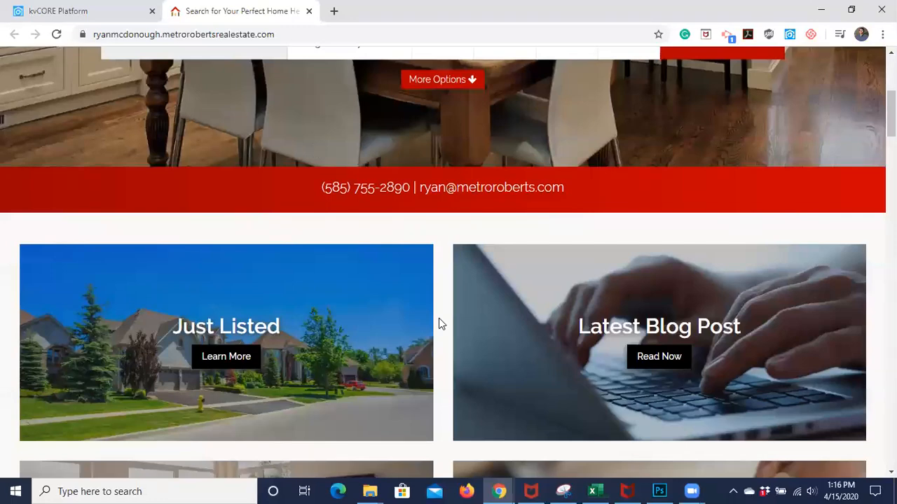
scroll(439, 318, up, 3)
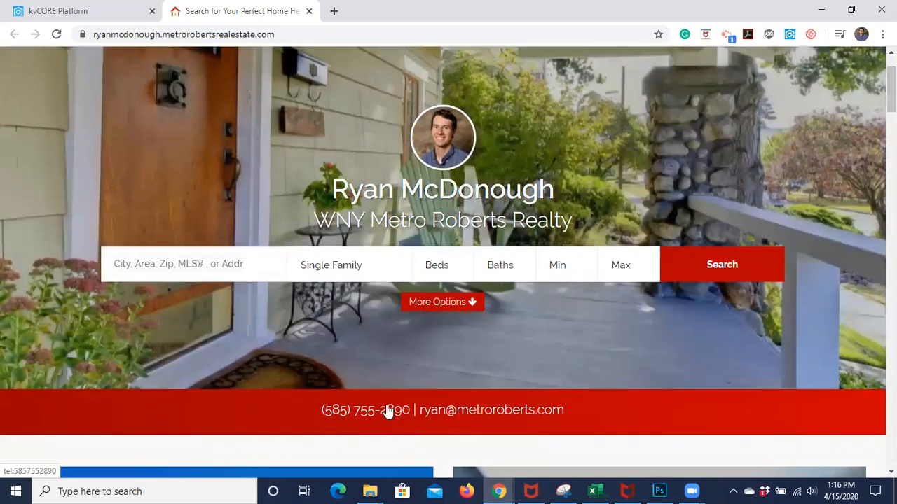
scroll(437, 146, up, 1)
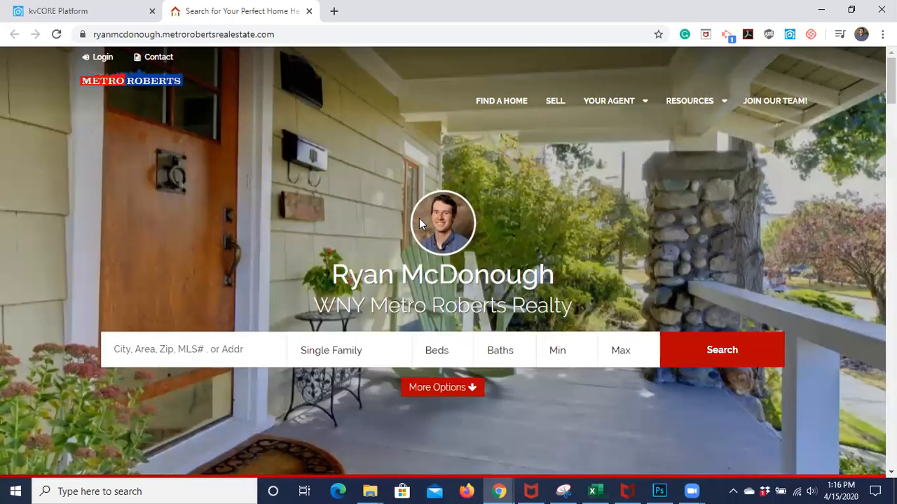
click(419, 218)
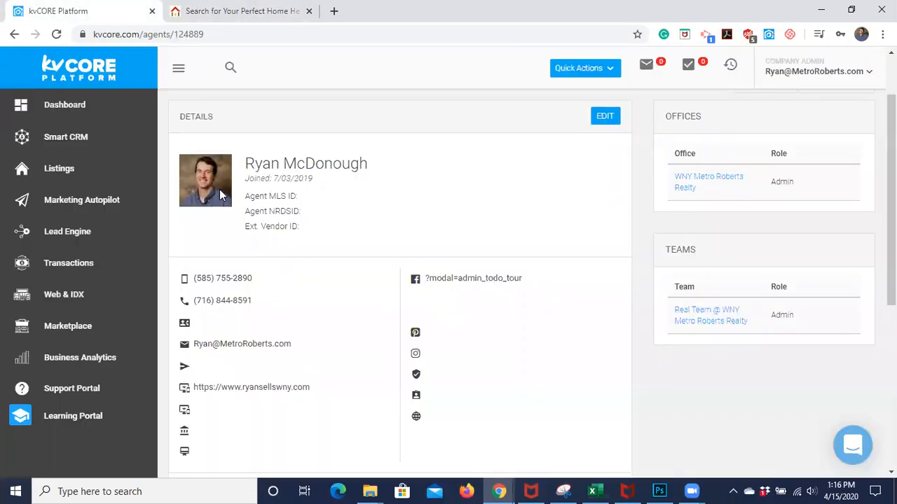
click(238, 12)
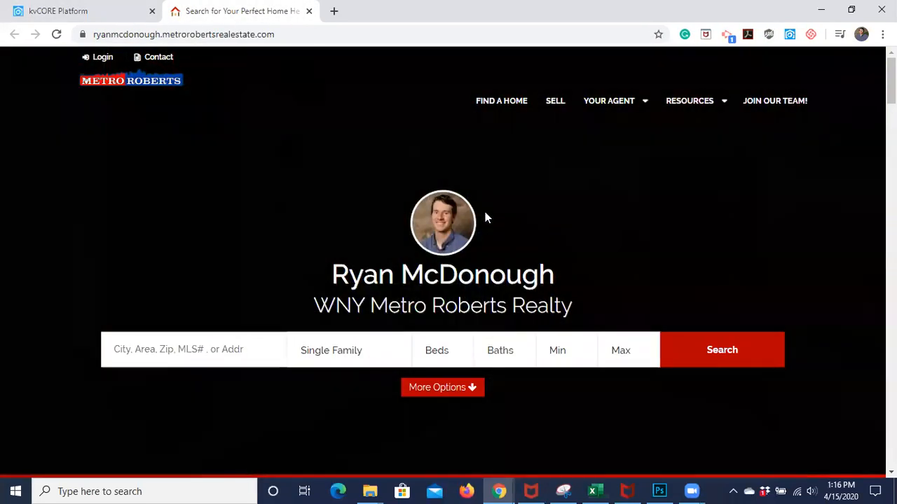
scroll(441, 253, down, 2)
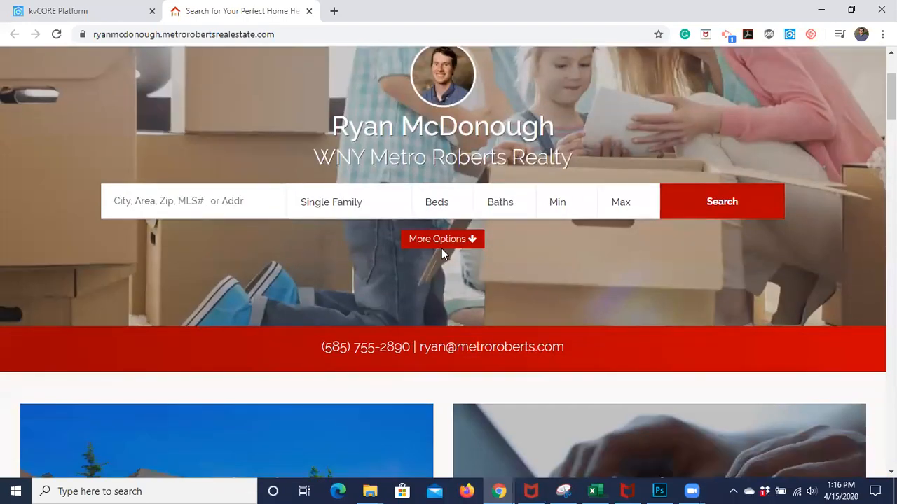
scroll(429, 311, down, 1)
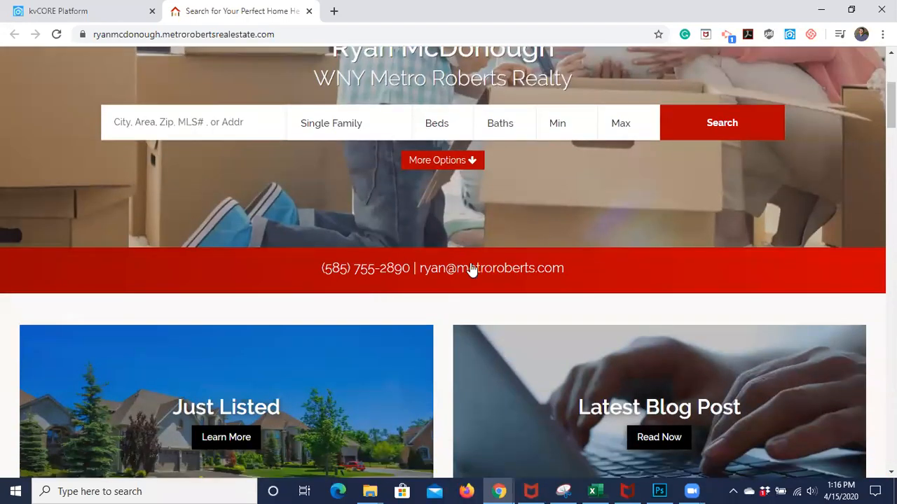
scroll(476, 332, down, 3)
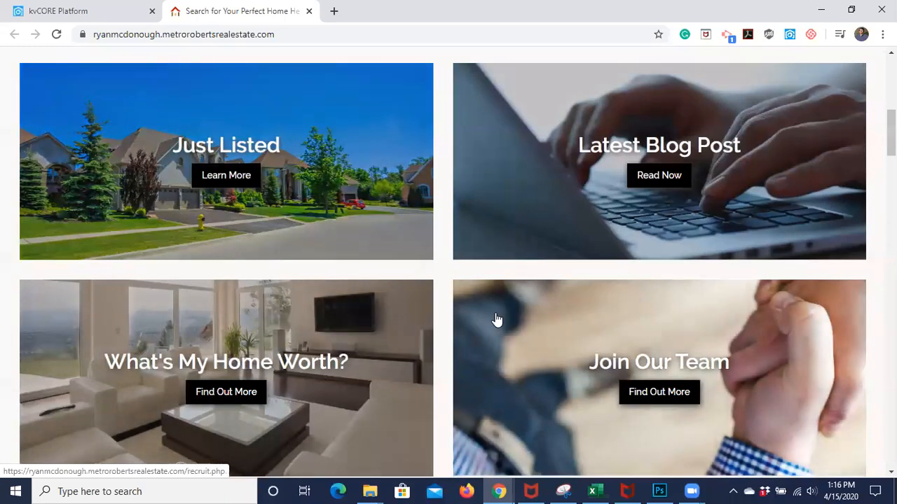
scroll(496, 320, down, 4)
scroll(496, 320, up, 5)
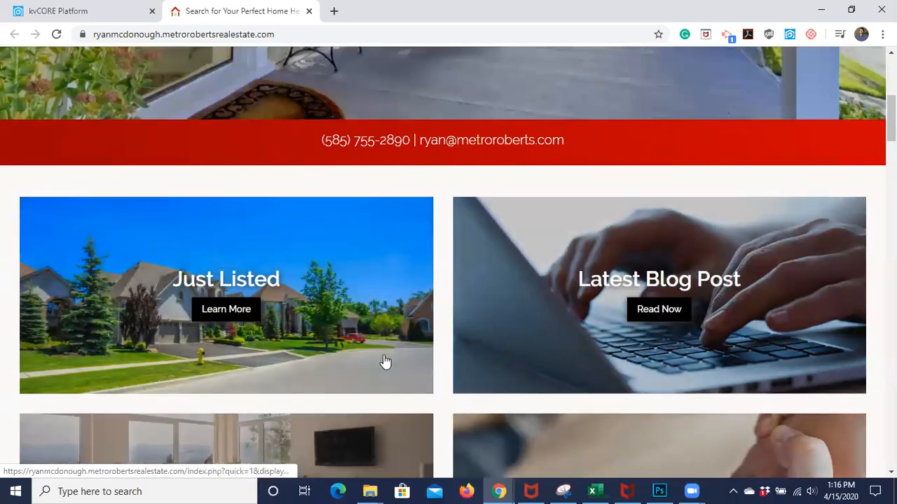
scroll(556, 399, down, 3)
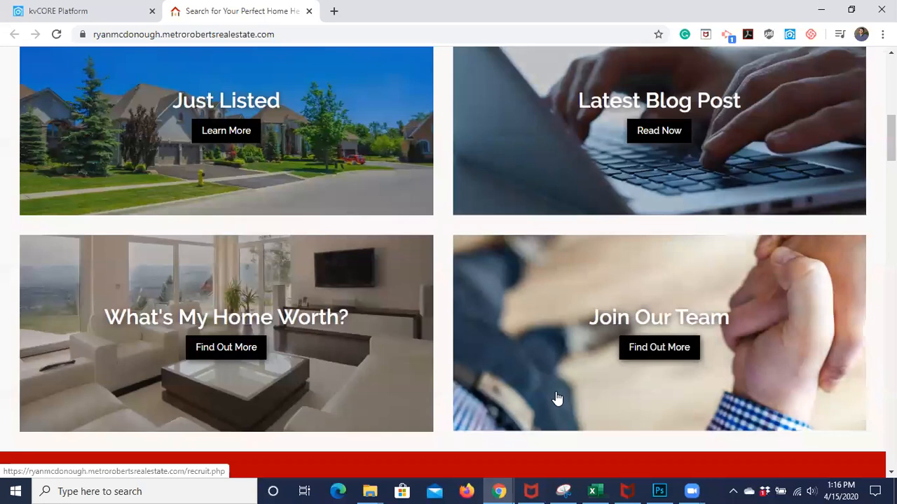
scroll(557, 398, down, 2)
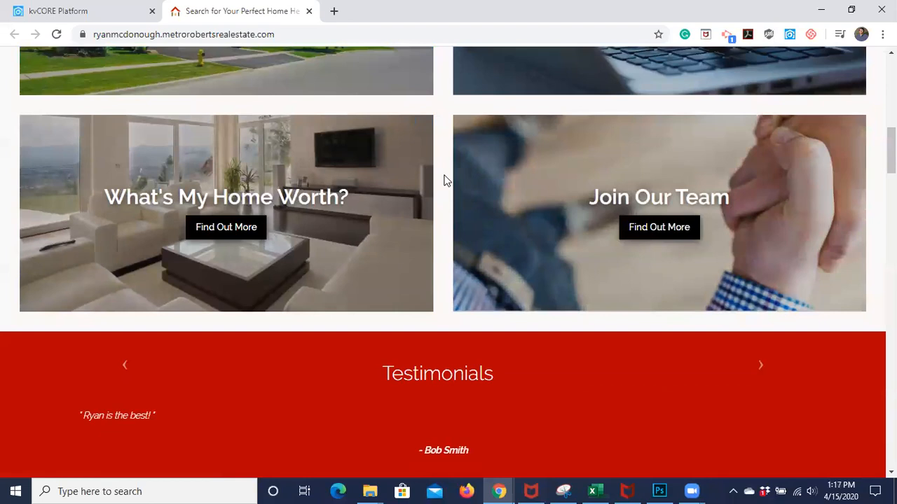
Cycle the Testimonials forward twice, glance at Just Listed, and return to the kvCORE Platform tab
scroll(444, 181, up, 3)
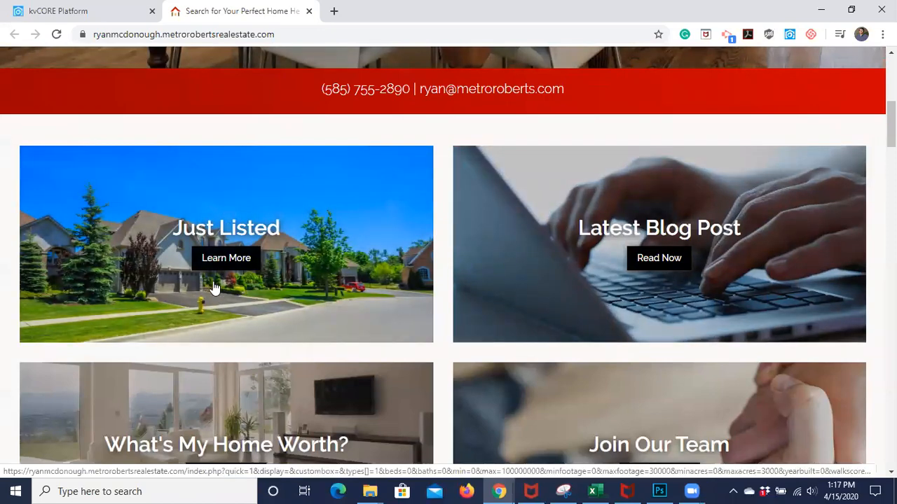
scroll(355, 274, down, 2)
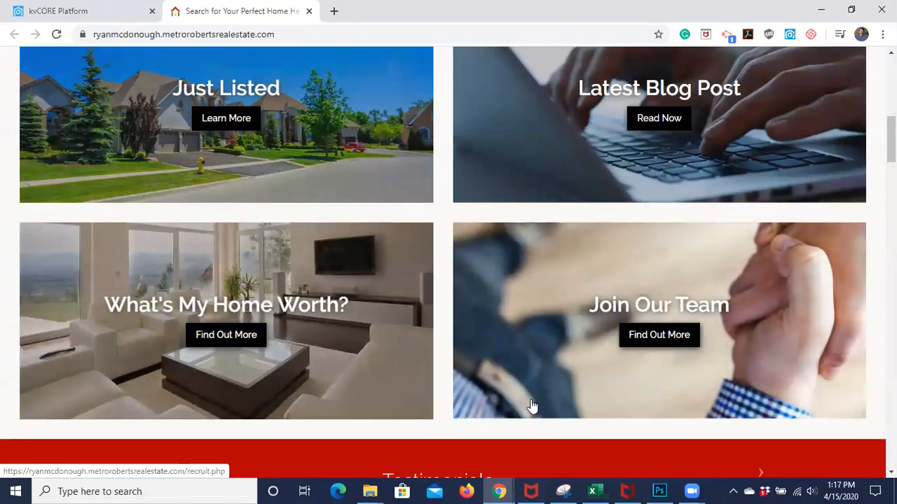
scroll(531, 405, down, 3)
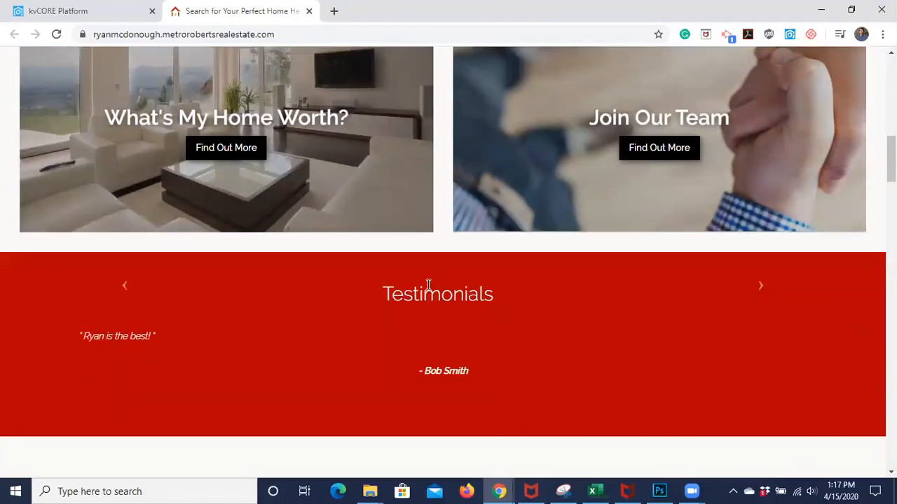
scroll(595, 302, down, 1)
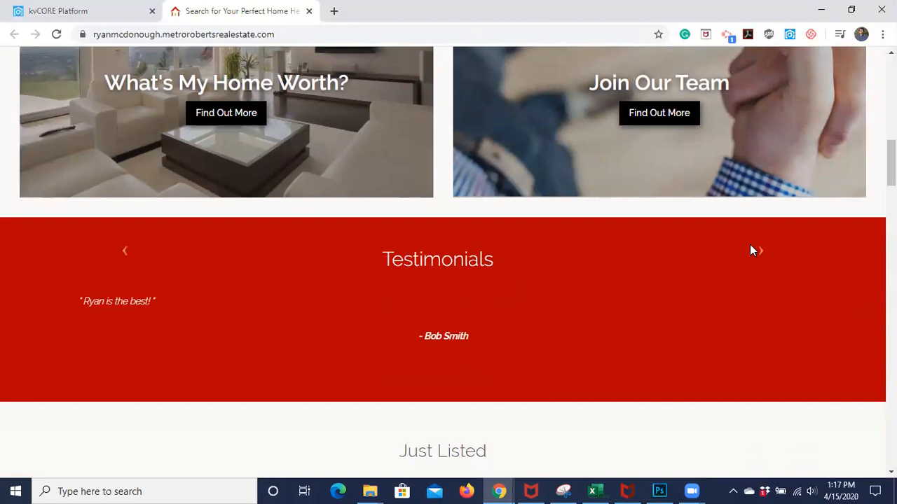
click(762, 257)
click(762, 256)
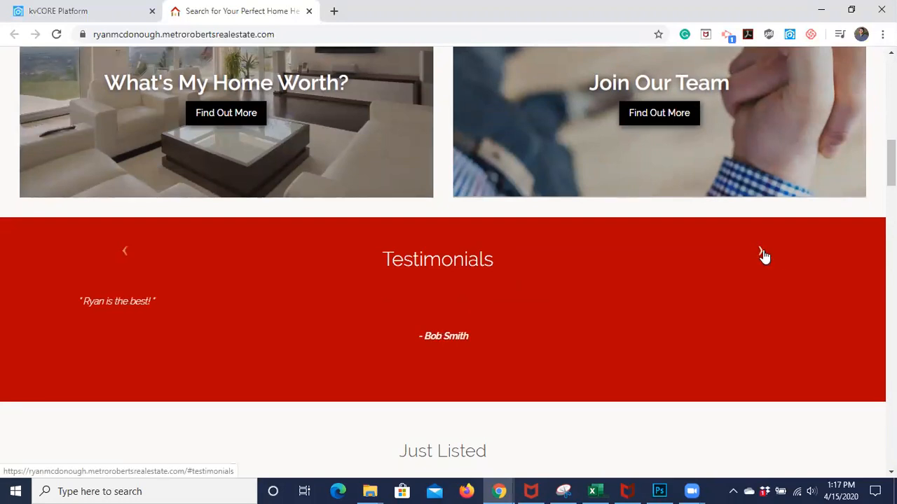
scroll(562, 284, down, 7)
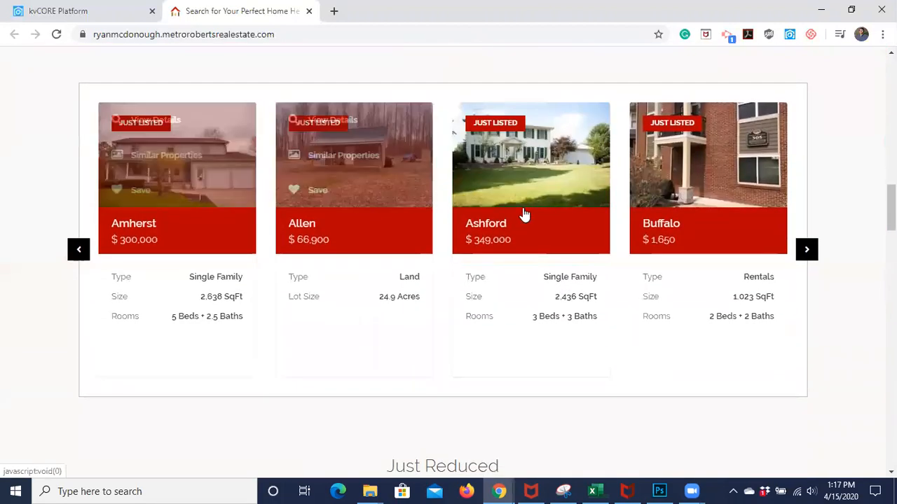
scroll(581, 220, up, 2)
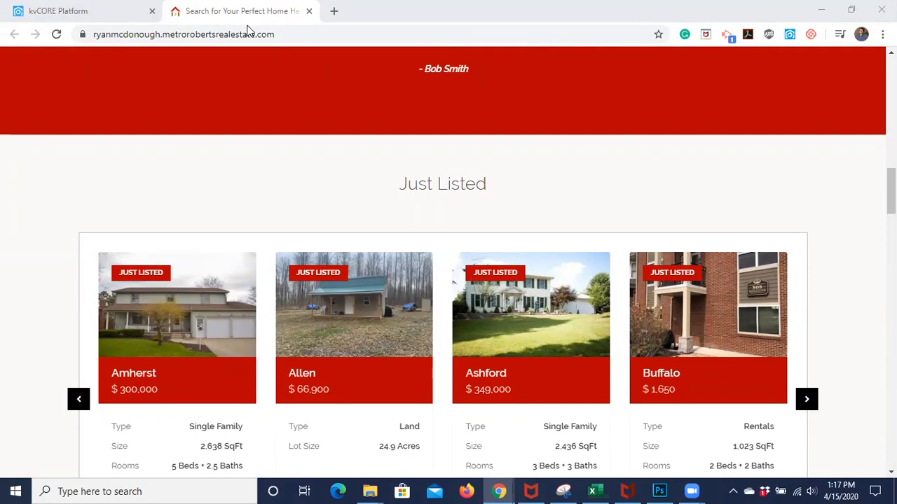
click(108, 12)
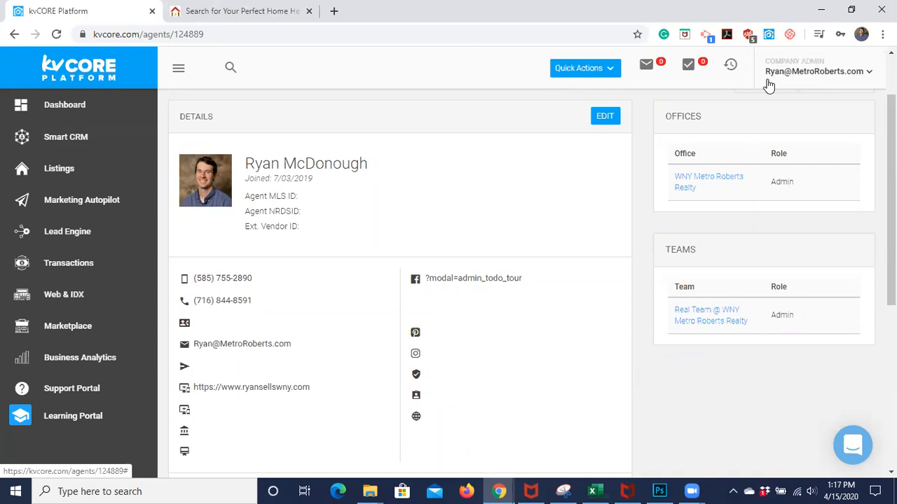
Open the header account email menu, close it, and reopen it
click(811, 81)
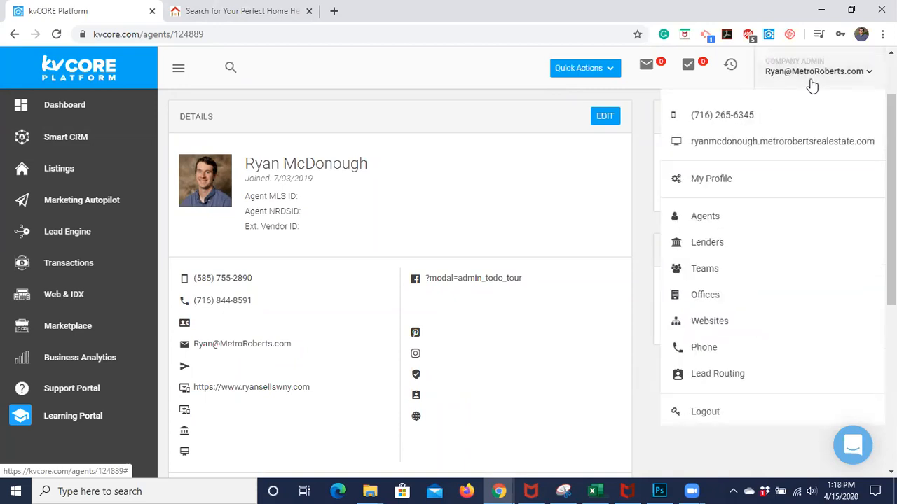
click(790, 81)
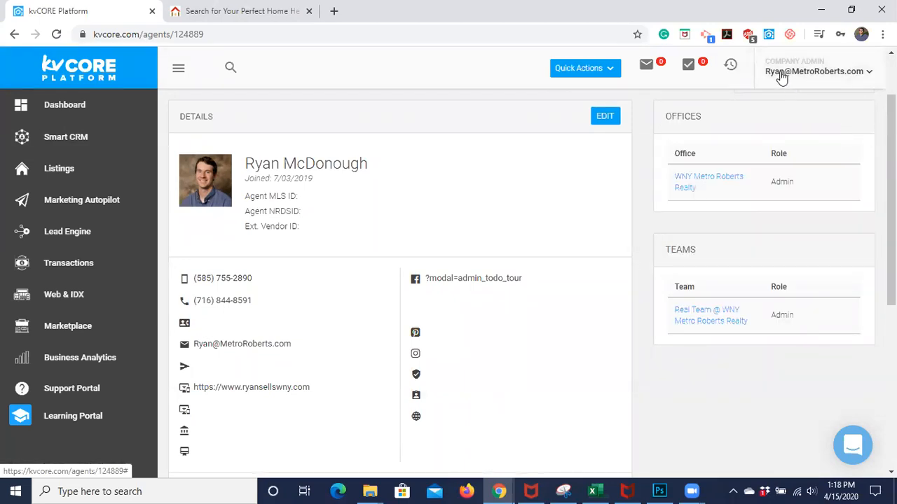
click(782, 77)
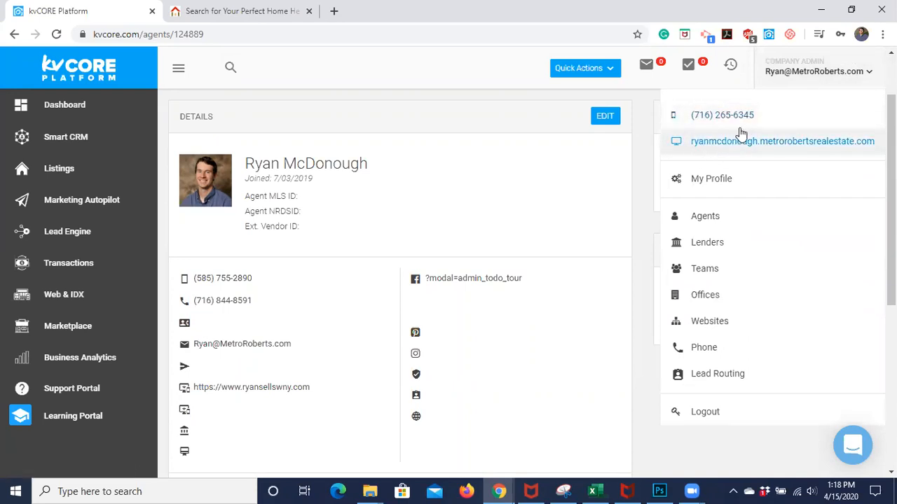
Close the duplicate copy of the agent website, keeping the already open tab
click(775, 150)
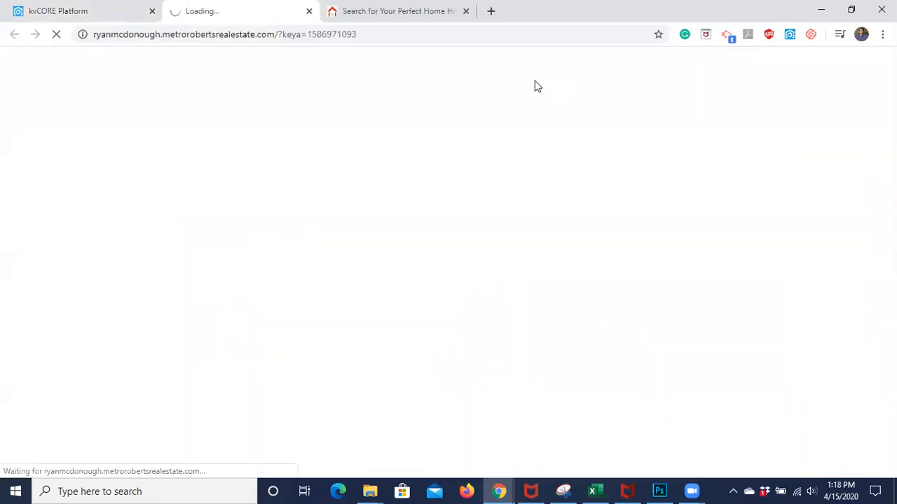
click(368, 12)
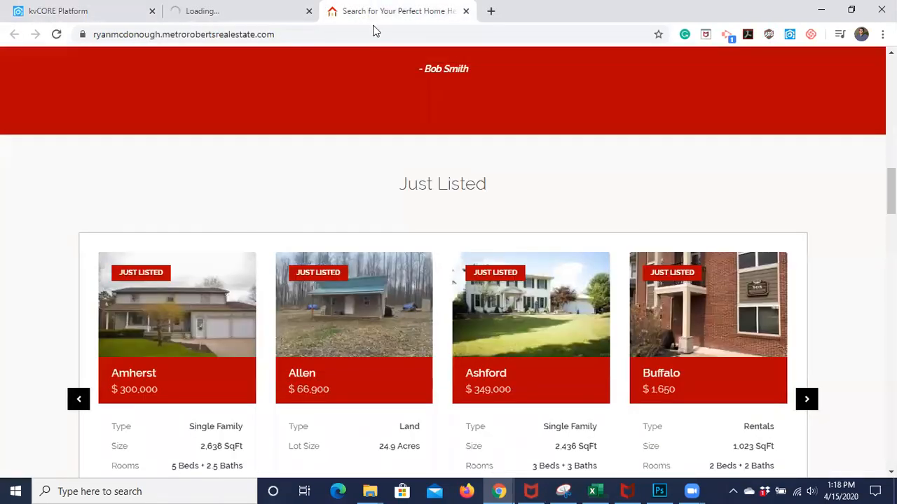
key(ctrl+w)
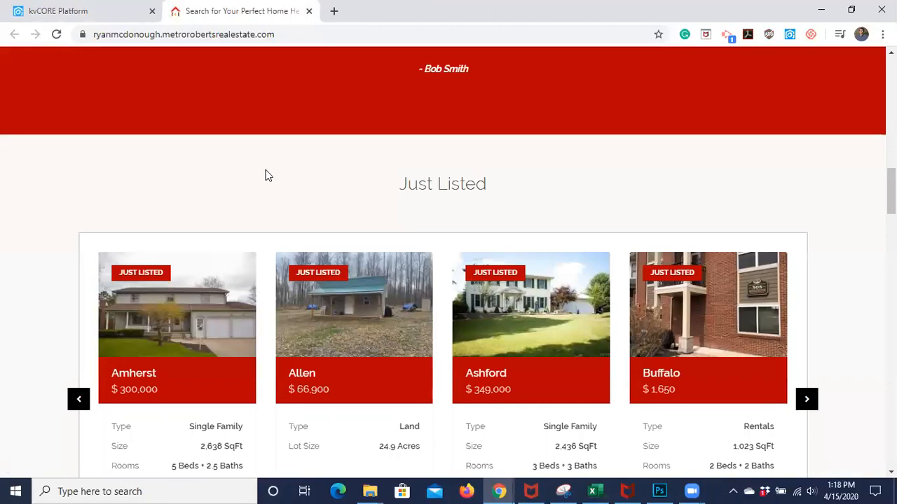
Scroll through the Just Listed and Just Reduced homes and back up to the search bar
scroll(267, 175, up, 6)
scroll(267, 175, up, 10)
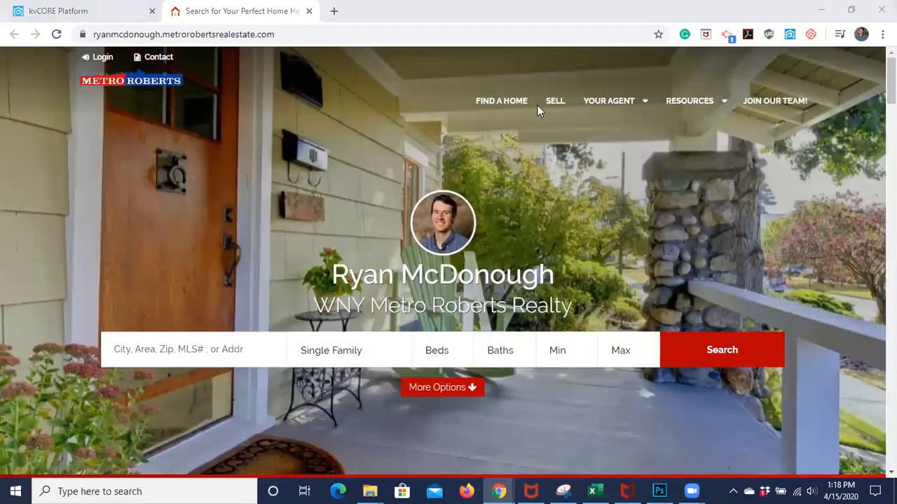
scroll(541, 214, down, 10)
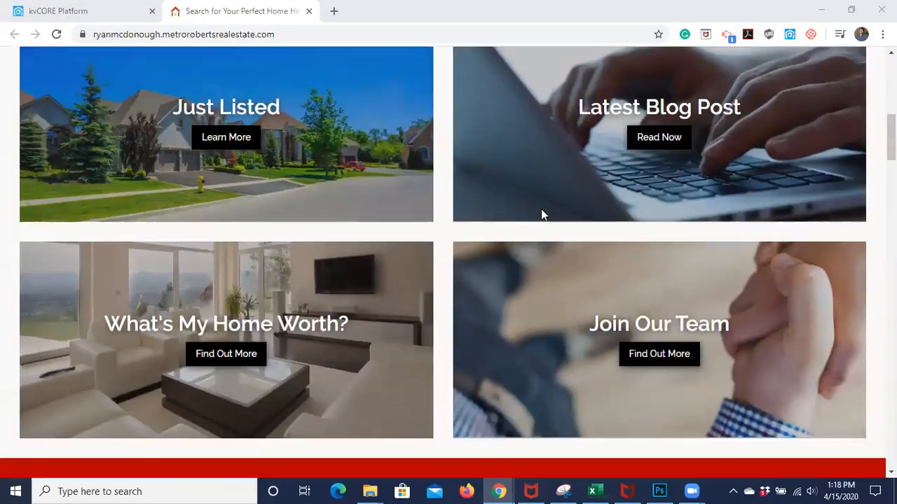
scroll(541, 214, down, 8)
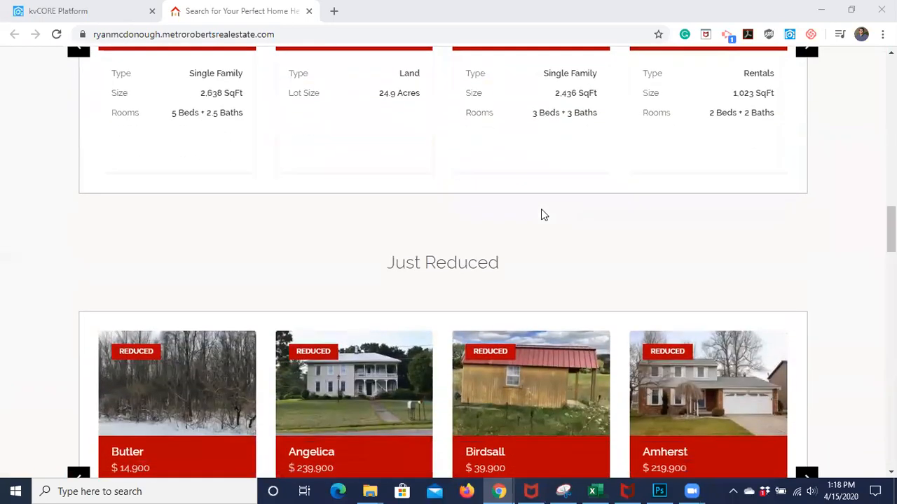
scroll(541, 214, up, 7)
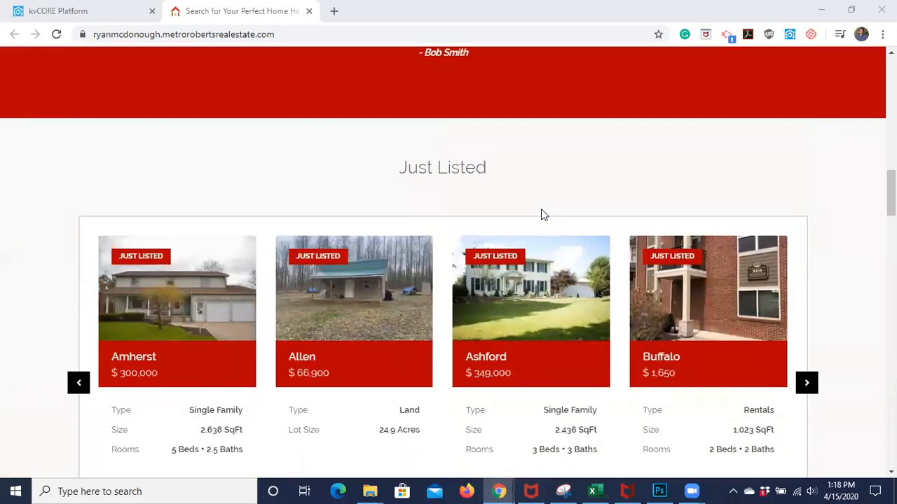
scroll(541, 215, up, 10)
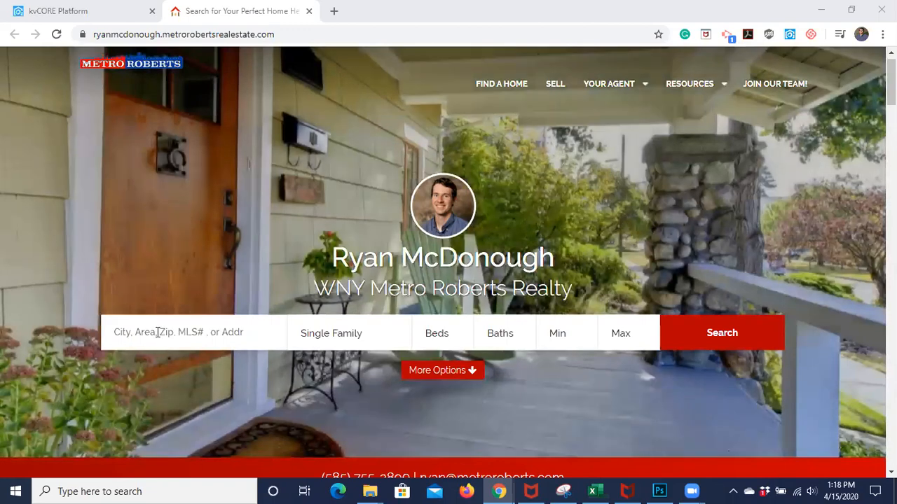
scroll(158, 333, down, 1)
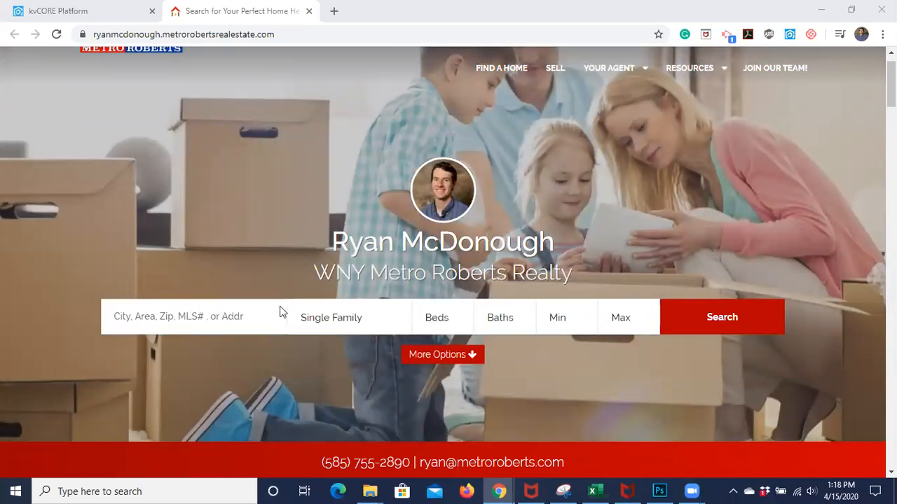
Set the home search location to Hamburg
click(200, 311)
scroll(156, 382, down, 1)
scroll(155, 383, down, 1)
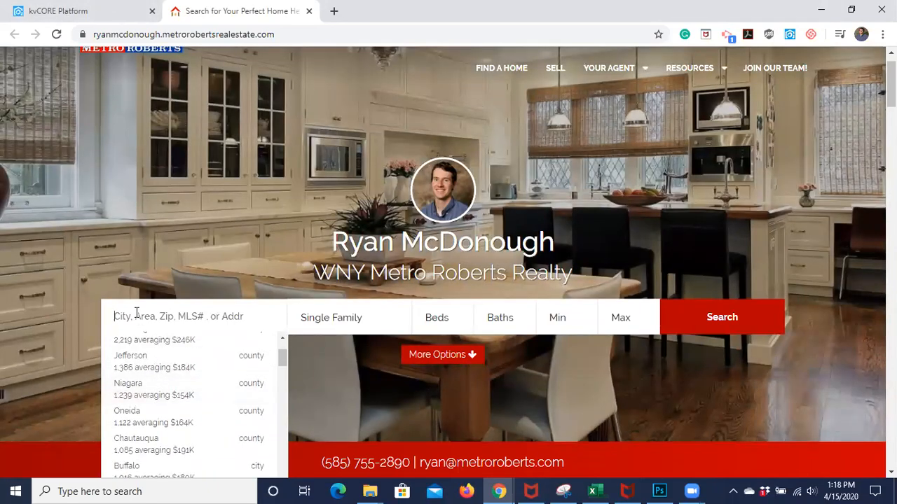
text(Hamburg)
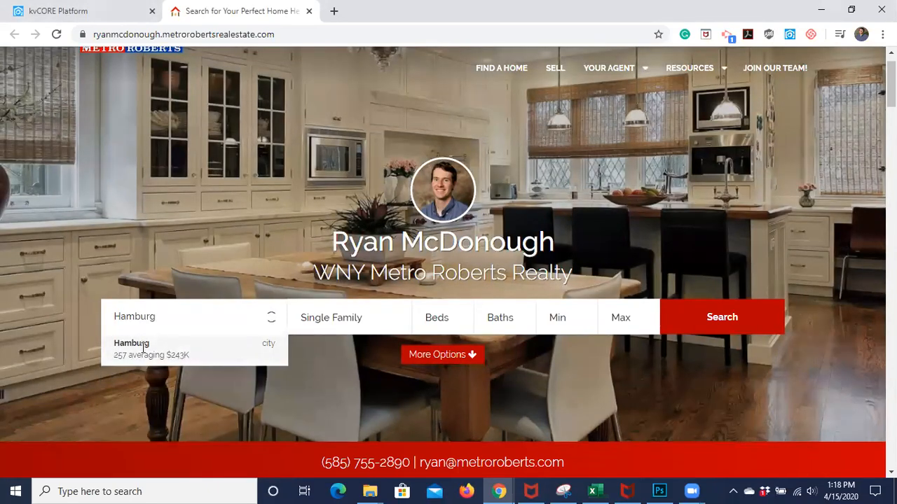
click(143, 348)
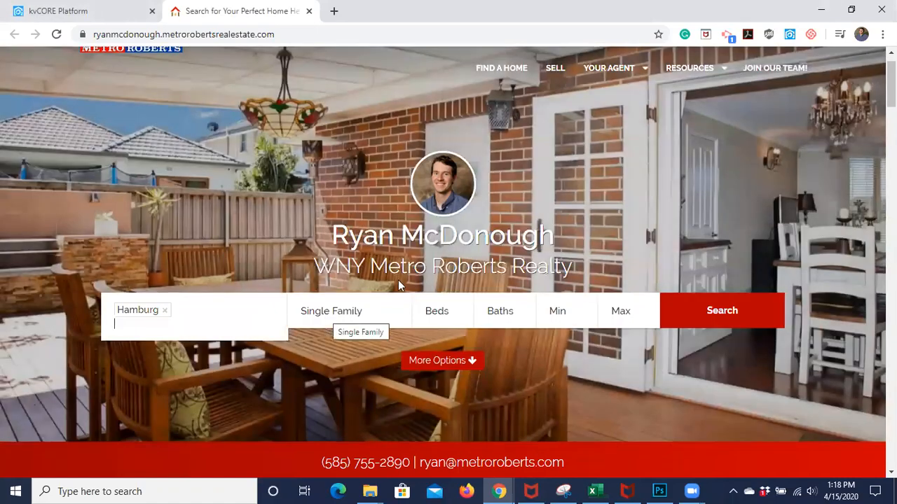
Filter to 2+ beds, 1.5+ baths and a $250,000 maximum price, and run the search
click(446, 312)
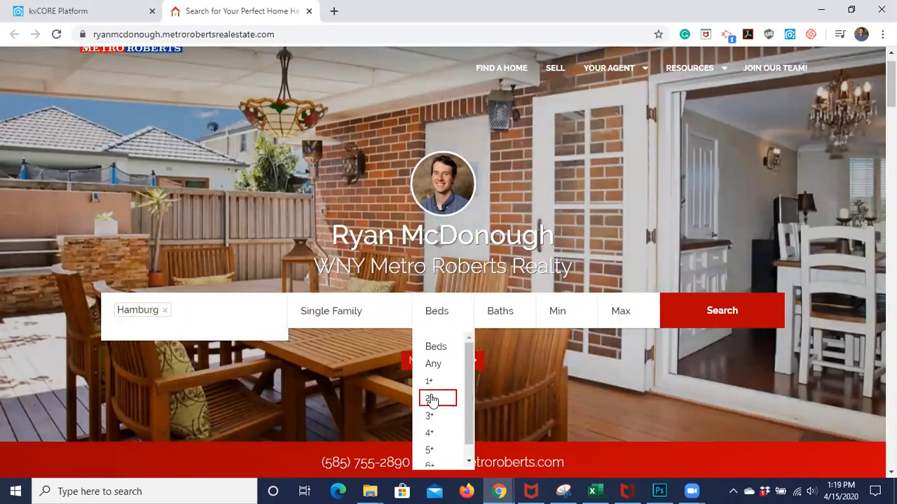
click(431, 398)
click(506, 315)
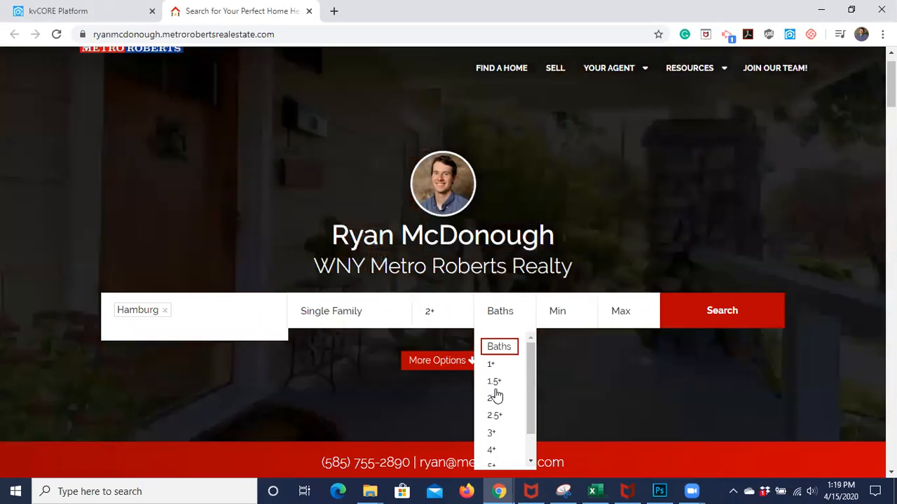
click(495, 382)
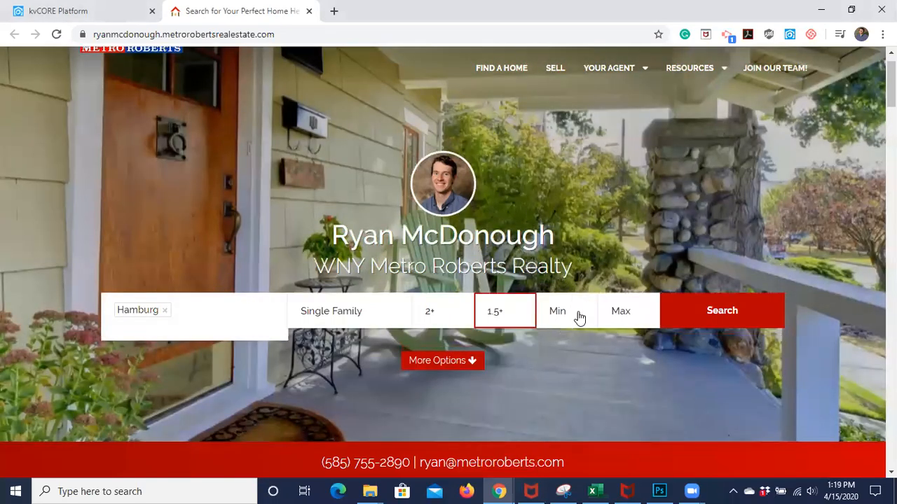
click(625, 319)
scroll(631, 417, down, 2)
scroll(632, 422, down, 1)
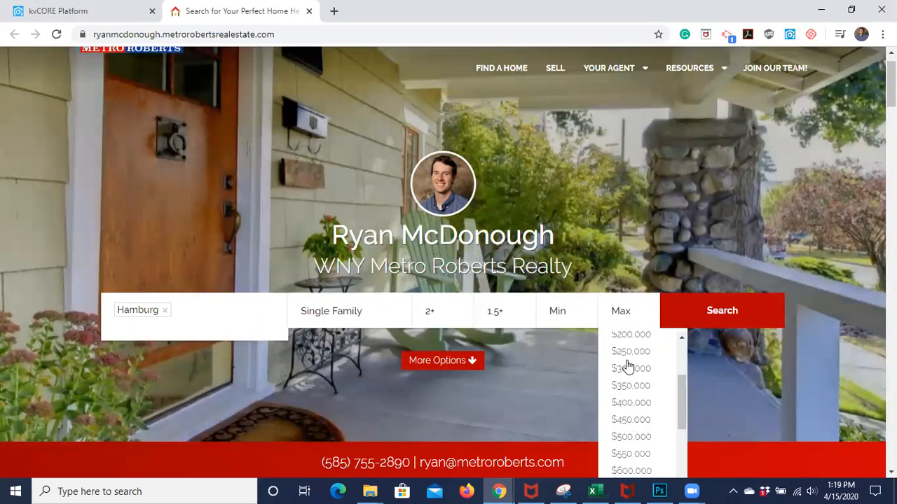
click(626, 352)
click(711, 322)
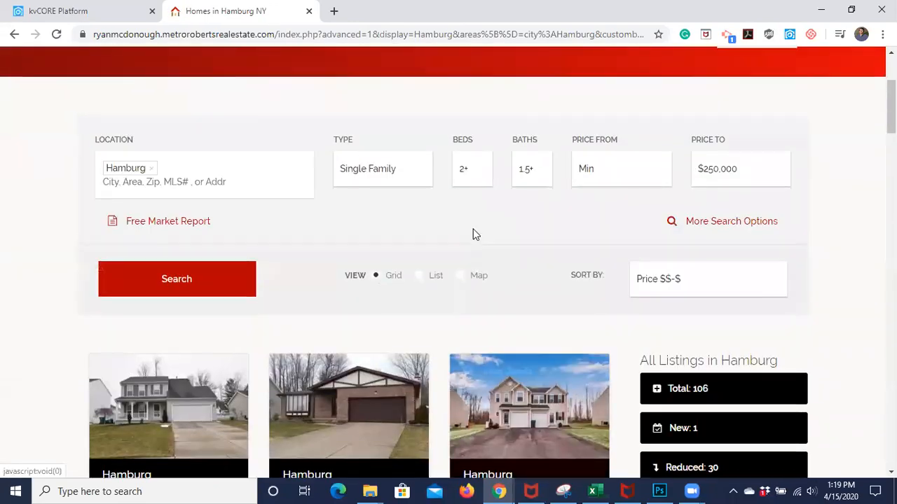
Copy the Hamburg search results URL from the address bar
click(219, 43)
right_click(220, 38)
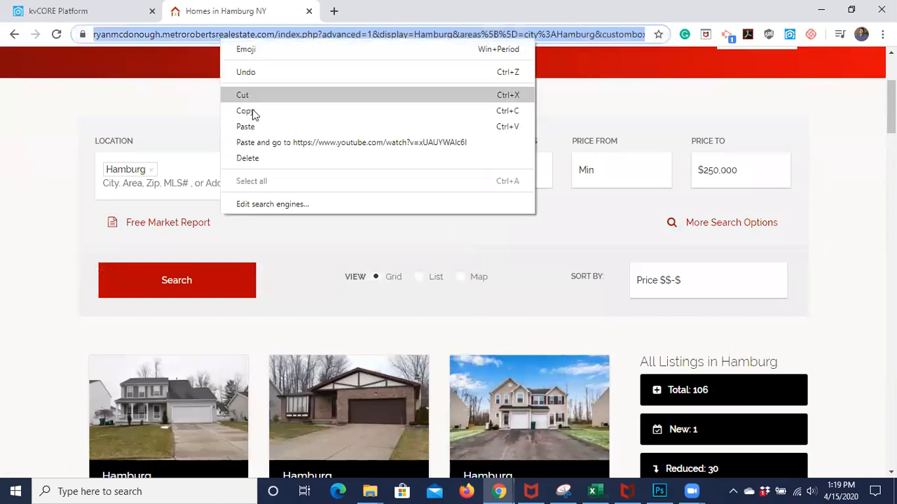
click(253, 117)
Open a new Chrome incognito window
scroll(462, 144, down, 4)
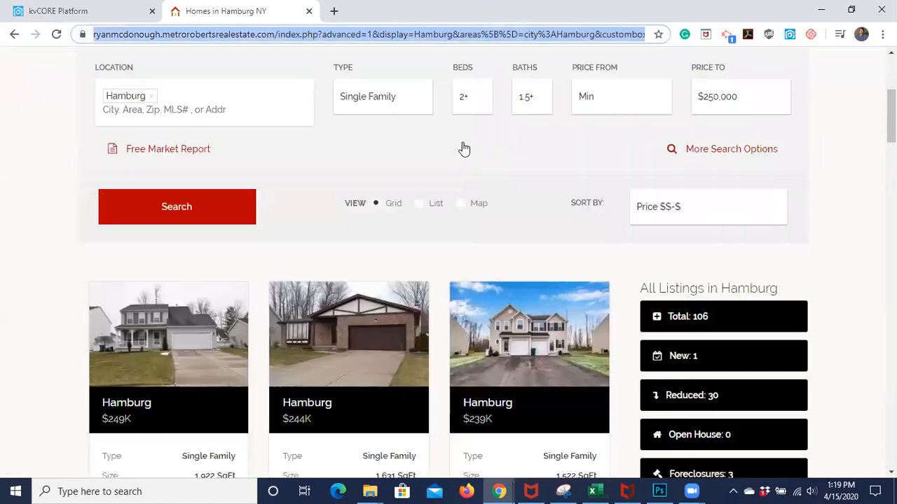
scroll(463, 144, up, 7)
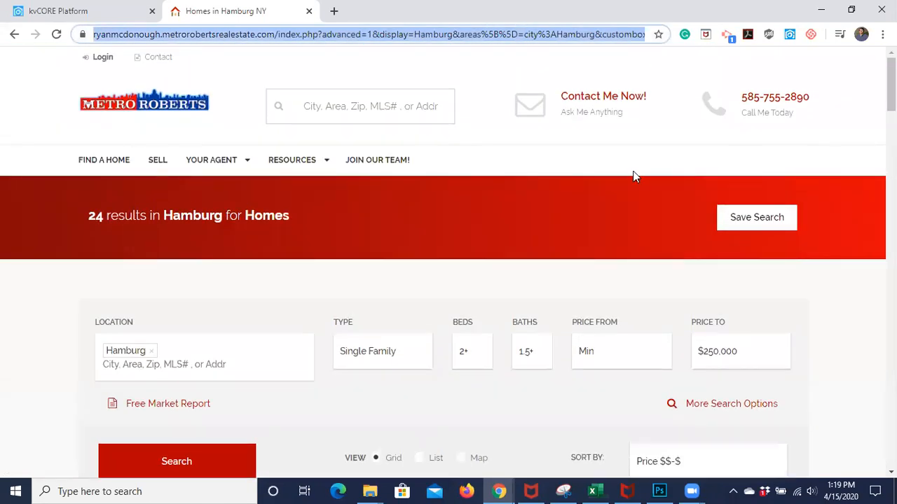
scroll(635, 174, down, 3)
scroll(155, 132, up, 3)
click(883, 33)
click(794, 89)
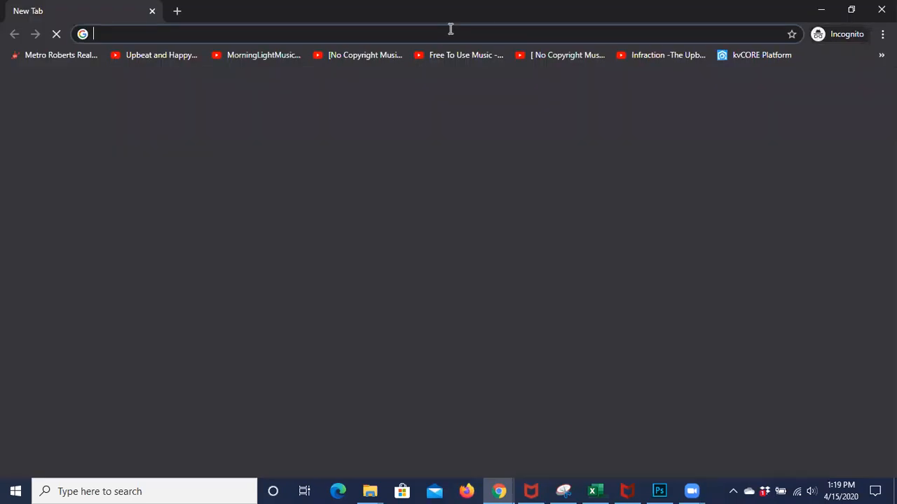
Paste and load the Hamburg search URL in the incognito window, then scroll its 24 results
key(ctrl+v)
key(Return)
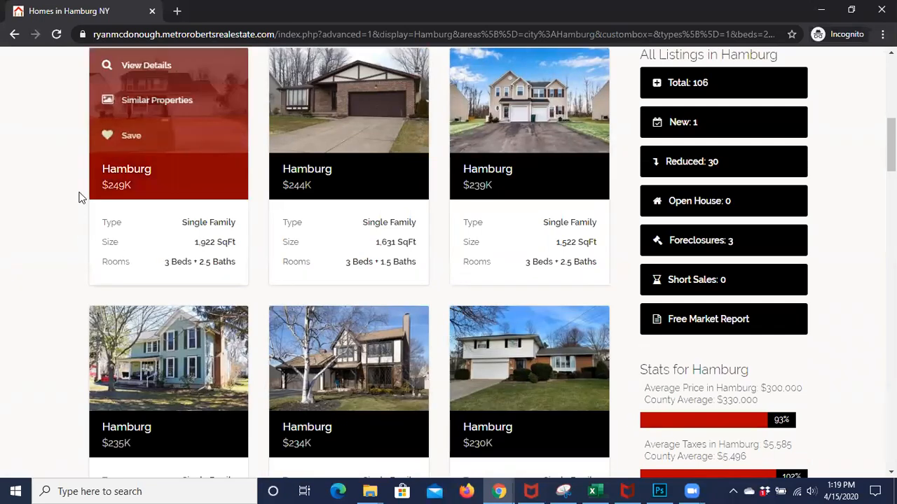
scroll(84, 187, up, 3)
scroll(84, 187, up, 4)
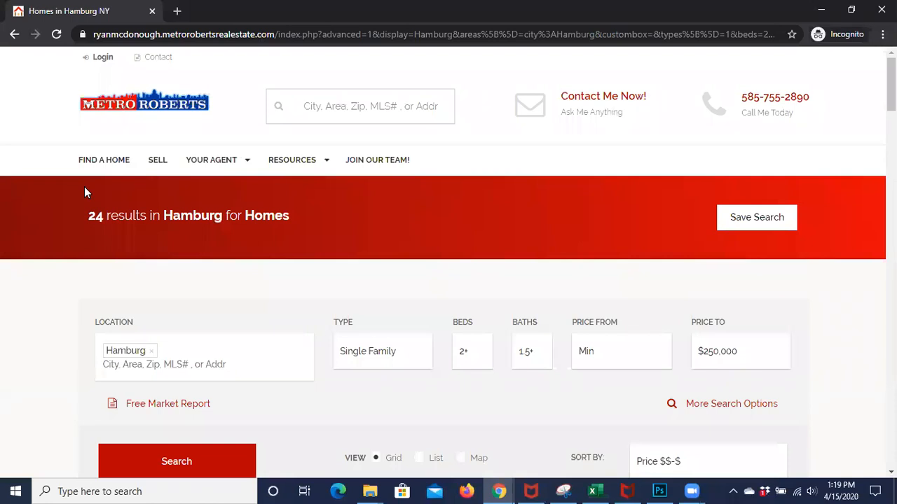
scroll(84, 186, down, 1)
scroll(84, 187, up, 1)
mouse_move(255, 202)
scroll(256, 201, down, 5)
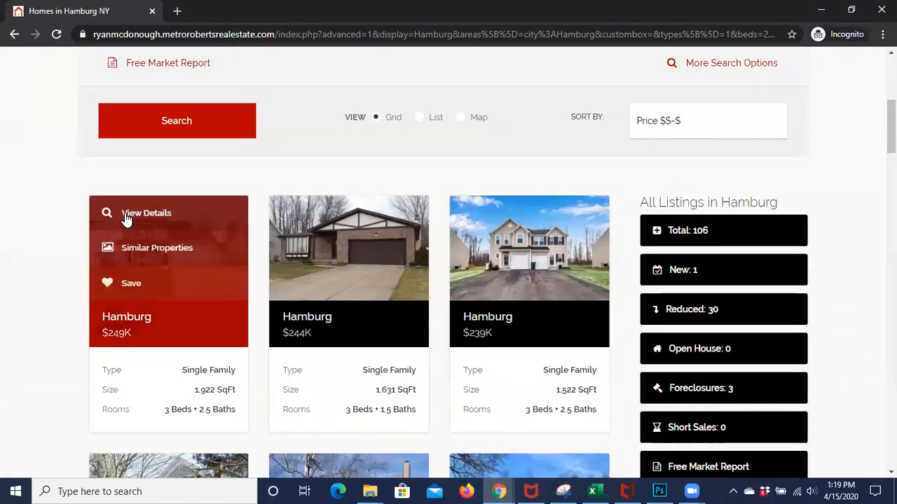
scroll(310, 245, up, 5)
scroll(467, 303, down, 3)
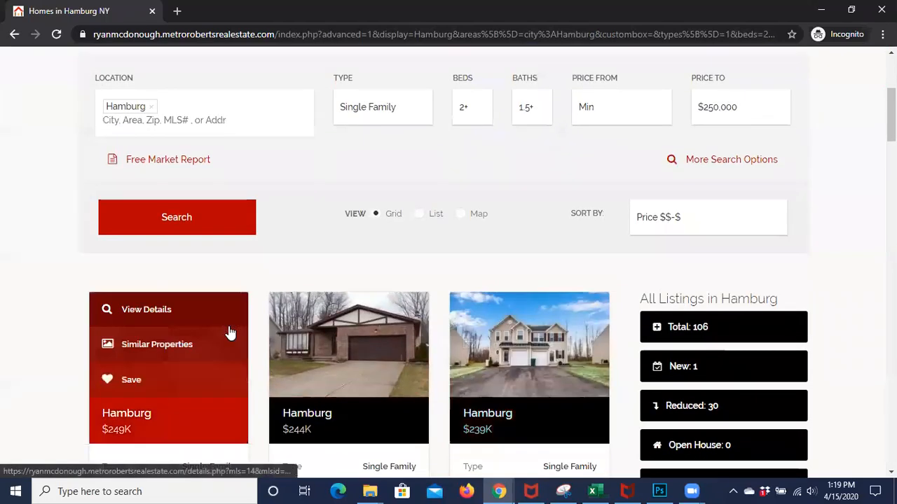
Open the $244,900 Hamburg listing's details and page through its gallery photos
mouse_move(369, 329)
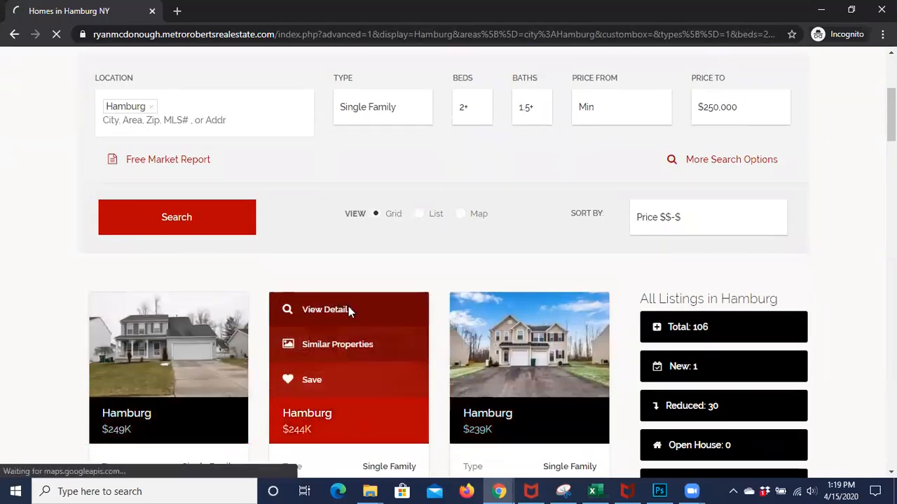
click(348, 310)
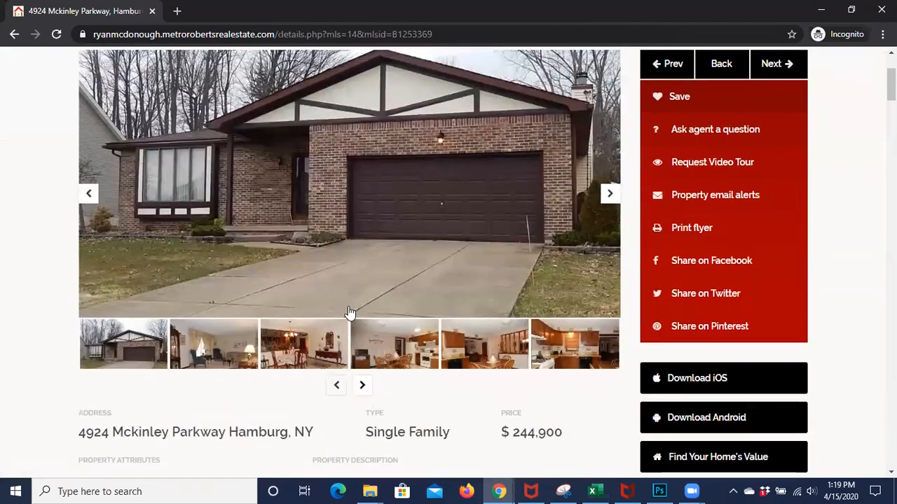
click(362, 385)
click(608, 196)
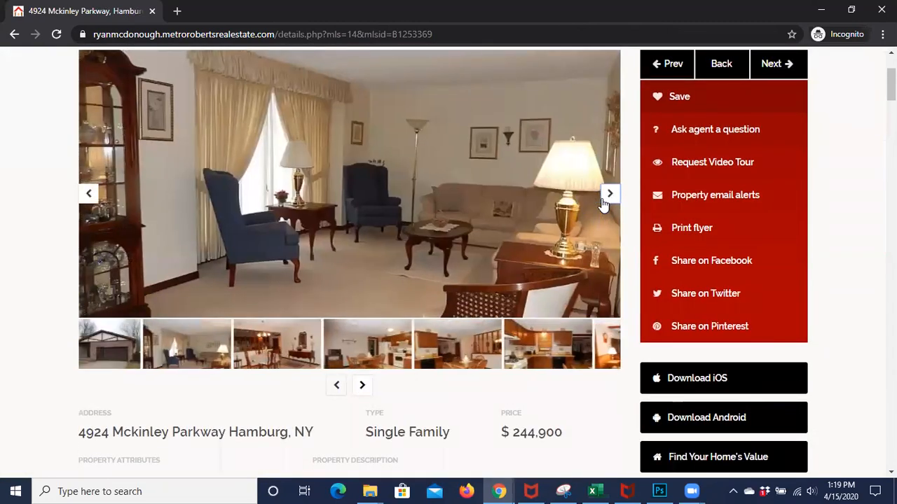
click(608, 196)
click(608, 195)
click(604, 198)
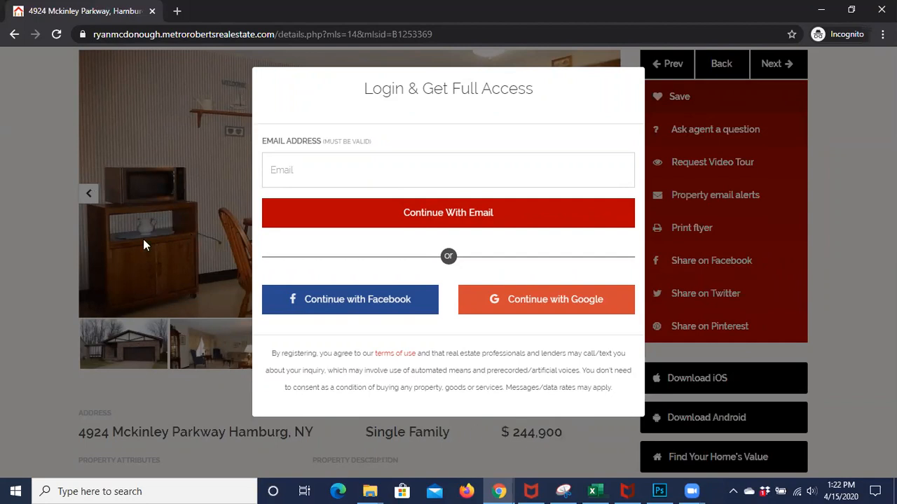
click(59, 241)
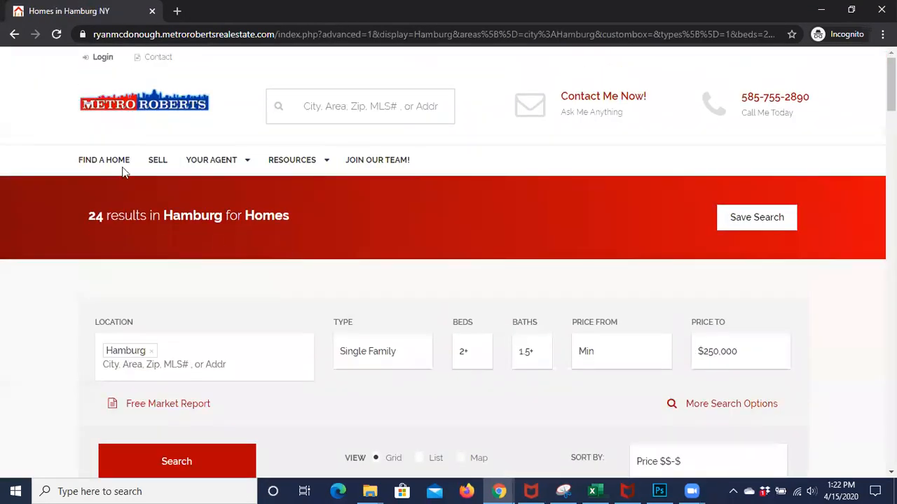
scroll(198, 280, down, 8)
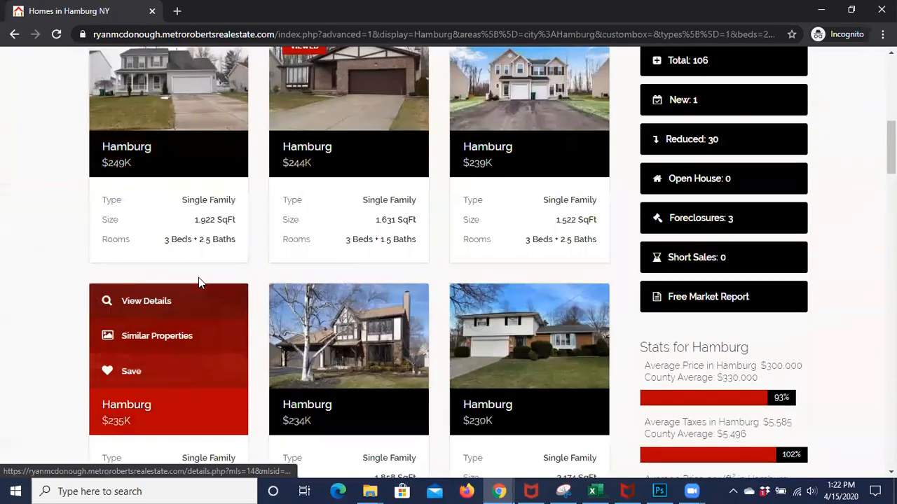
click(337, 306)
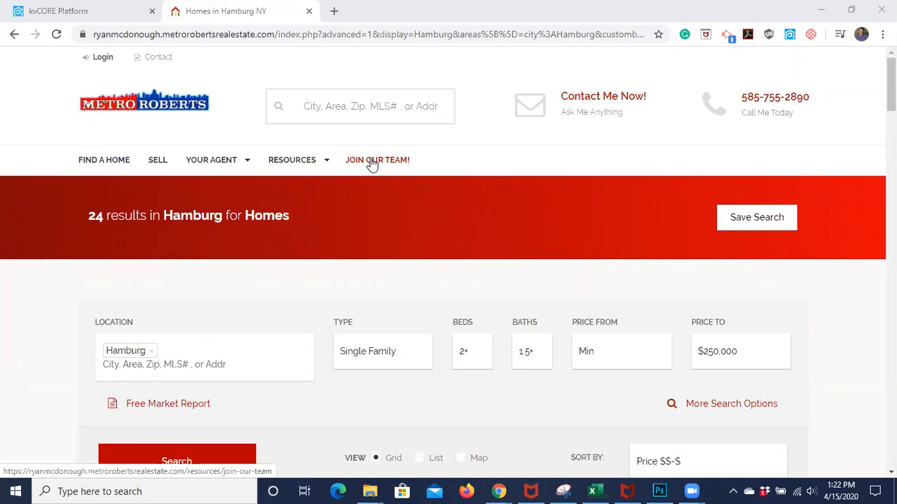
click(110, 11)
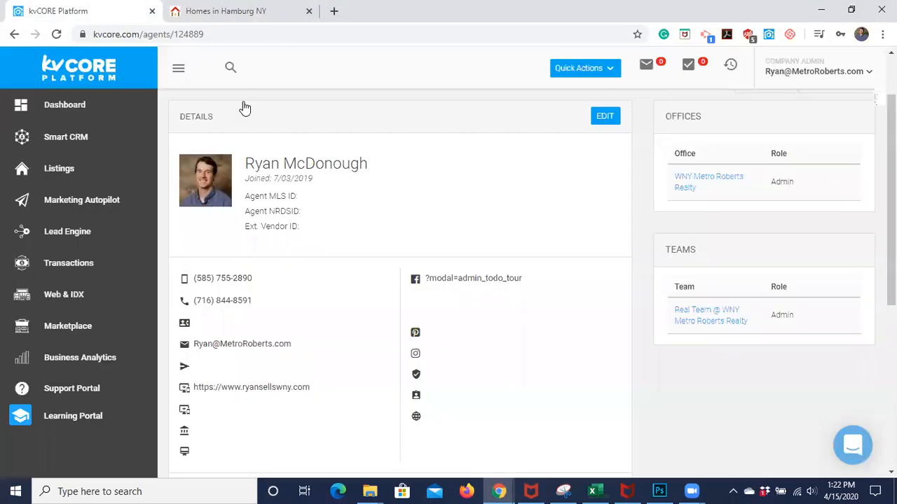
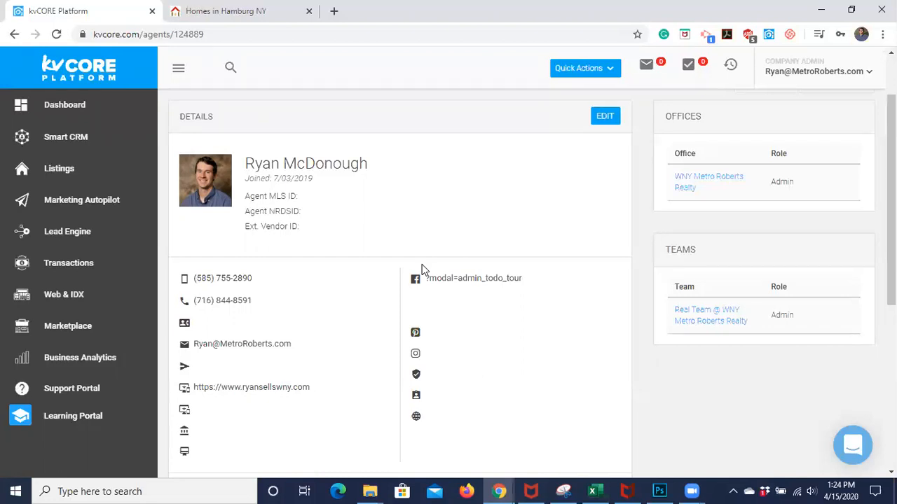
Open the Lead Engine page and scroll through its lead tools, such as Bulk Import
click(62, 238)
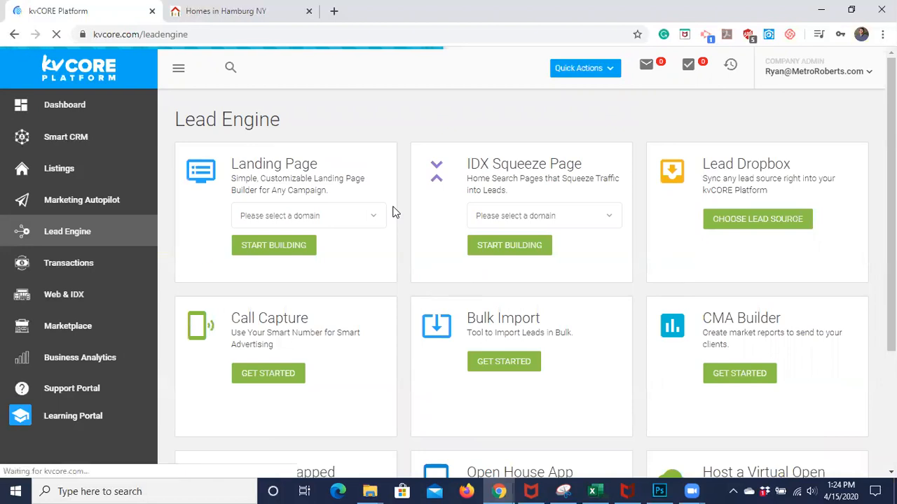
scroll(446, 365, down, 1)
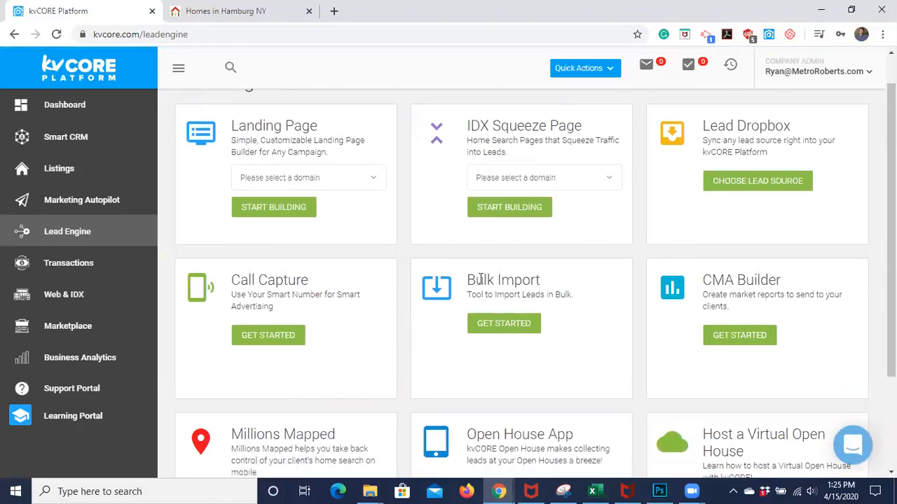
Launch the Bulk Import Tool and scroll to its Let Us Handle It and Do It Yourself options
click(504, 324)
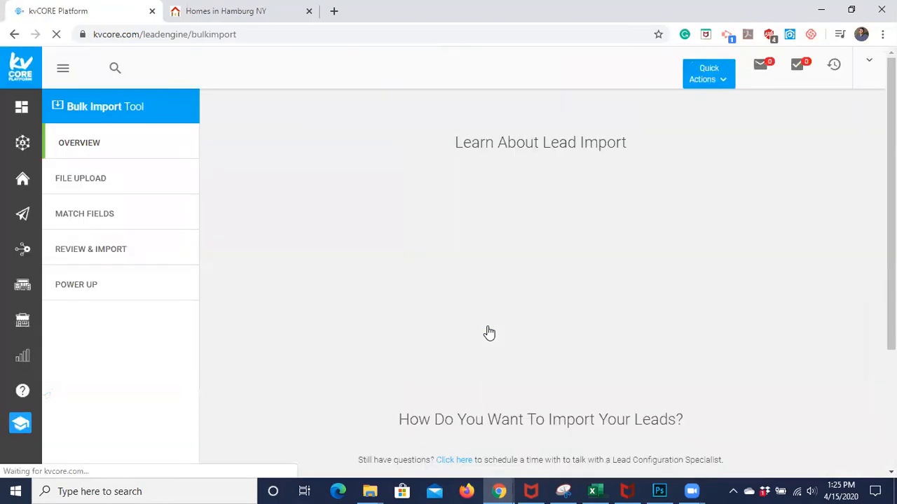
scroll(304, 329, down, 2)
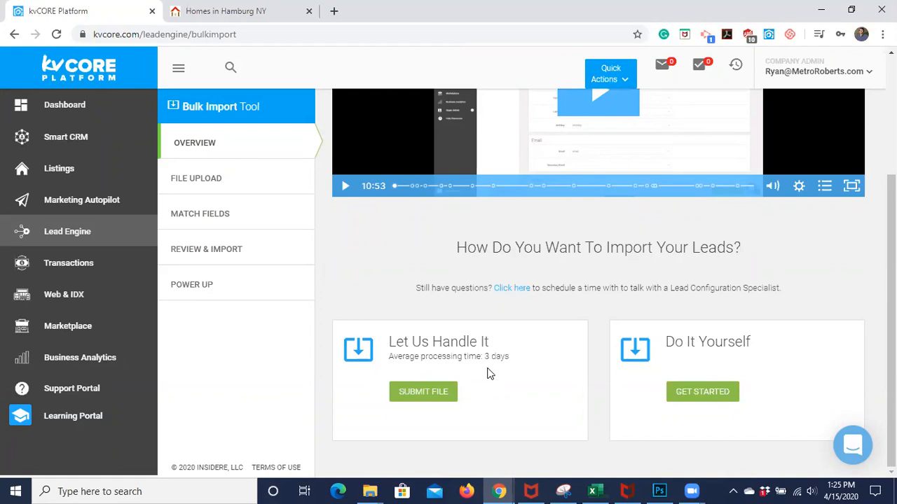
Open the kvCORE Import Request form, accept its terms and advance to Your Information
click(423, 392)
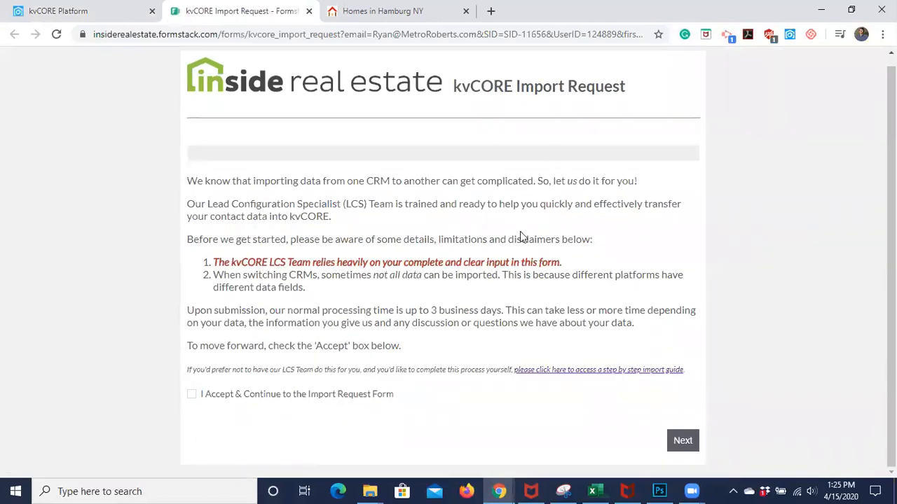
click(193, 397)
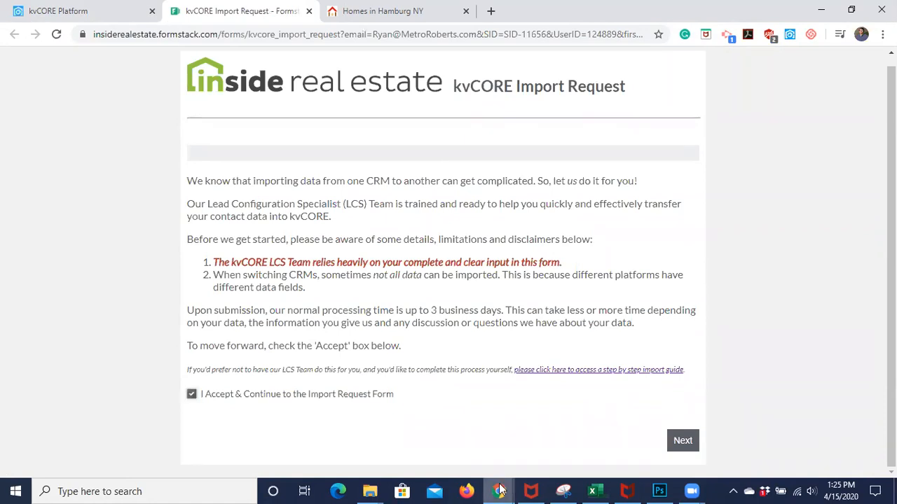
click(683, 446)
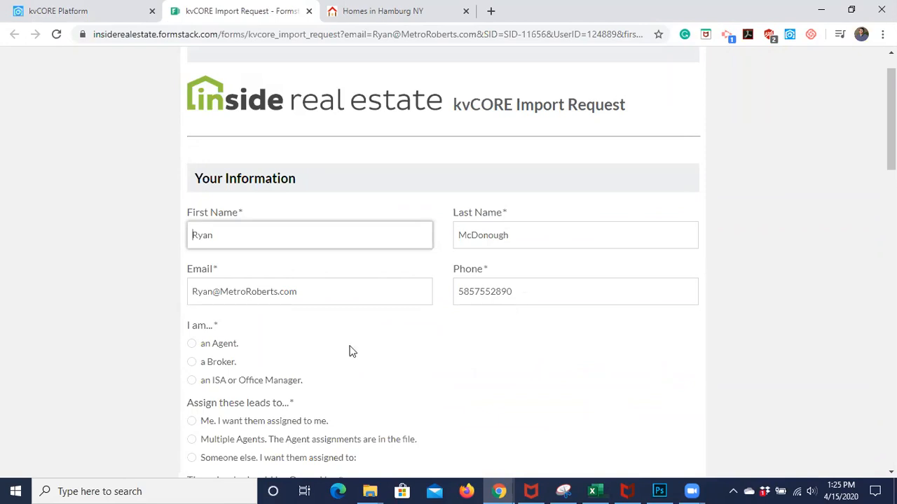
Scroll to the ownership question and choose 'Me. I own these leads.'
scroll(351, 353, down, 2)
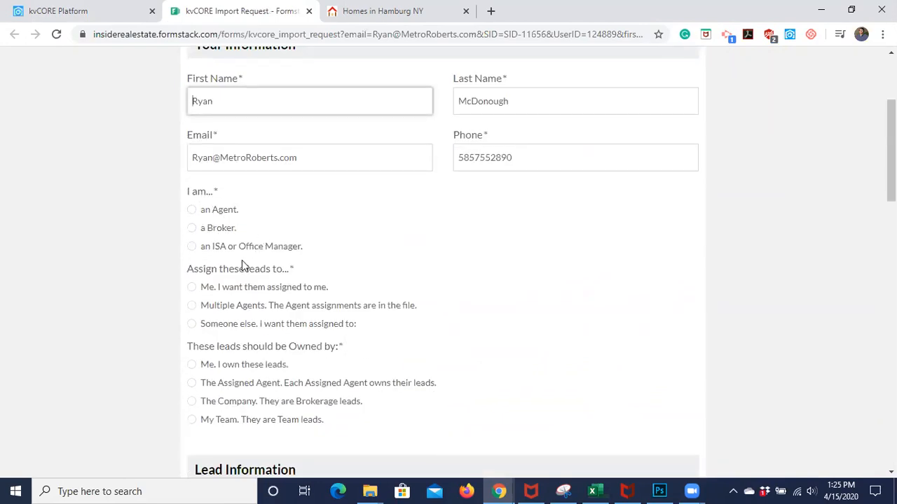
scroll(226, 318, down, 1)
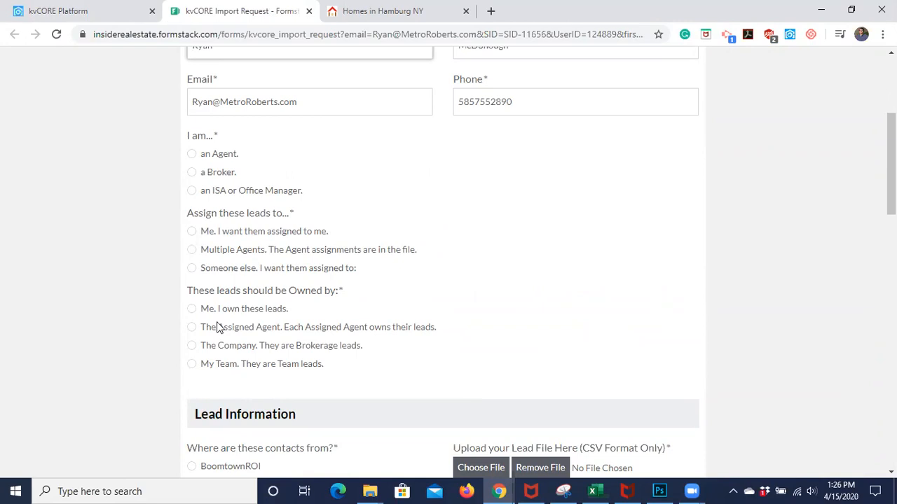
scroll(216, 322, down, 1)
drag(216, 322, 220, 283)
click(251, 261)
click(252, 265)
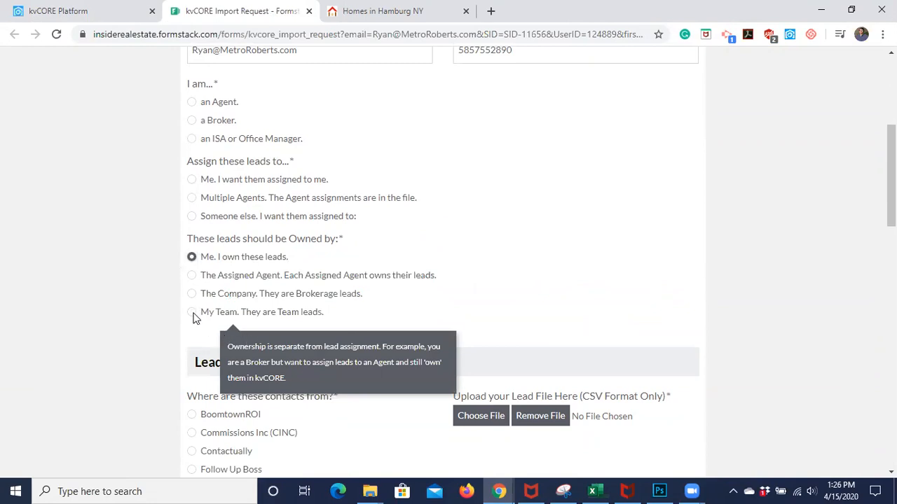
scroll(354, 320, down, 2)
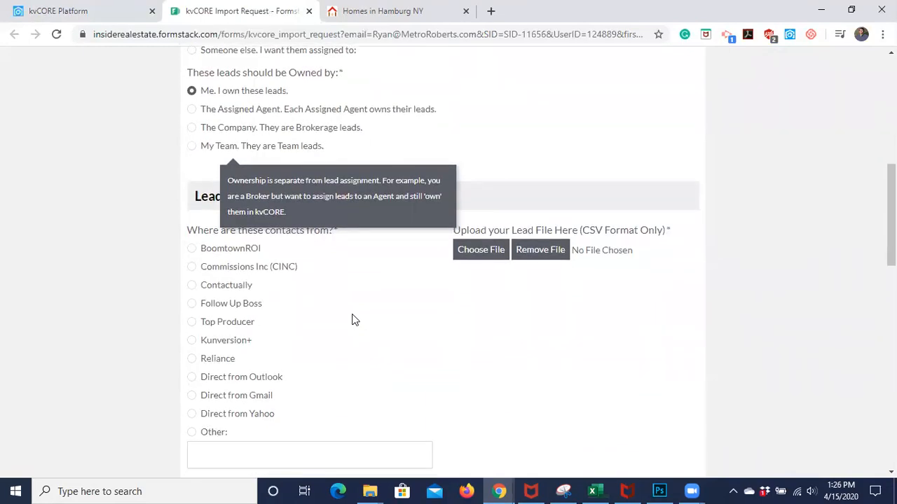
scroll(354, 320, down, 1)
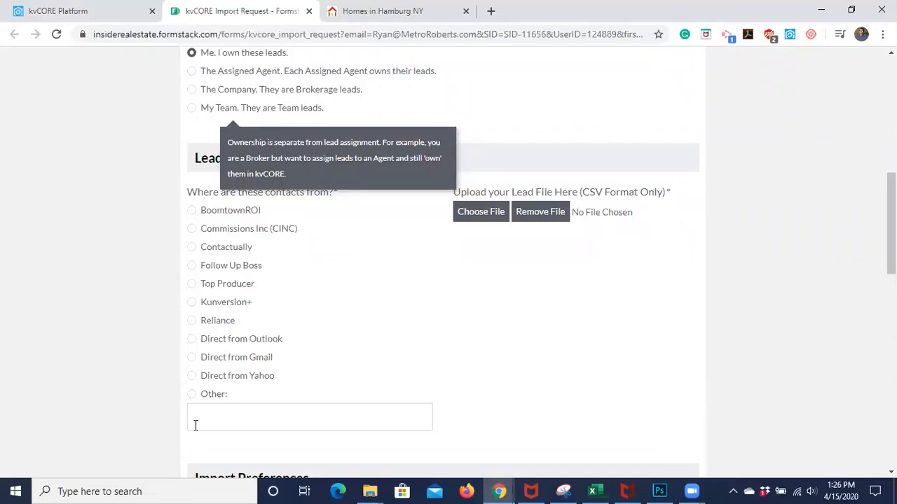
Choose Other as the contacts' source, trying 'Google Sheets' and 'Excel Doc' before clearing it
click(196, 425)
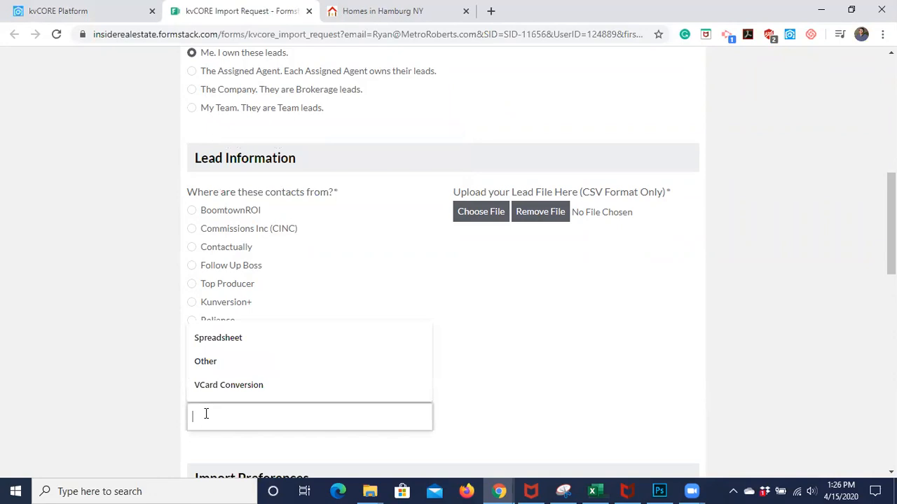
text(Google)
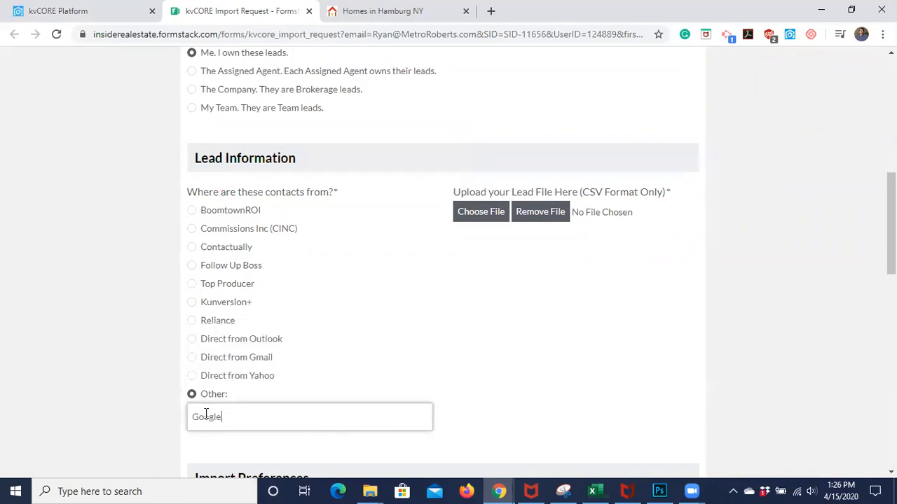
text( Sheets)
key(BackSpace)
key(BackSpace)
key(BackSpace)
key(BackSpace)
key(BackSpace)
key(BackSpace)
key(BackSpace)
key(BackSpace)
key(BackSpace)
text(Excel Doc)
key(BackSpace)
key(BackSpace)
key(BackSpace)
key(BackSpace)
key(BackSpace)
key(BackSpace)
key(BackSpace)
key(BackSpace)
key(BackSpace)
scroll(481, 353, down, 1)
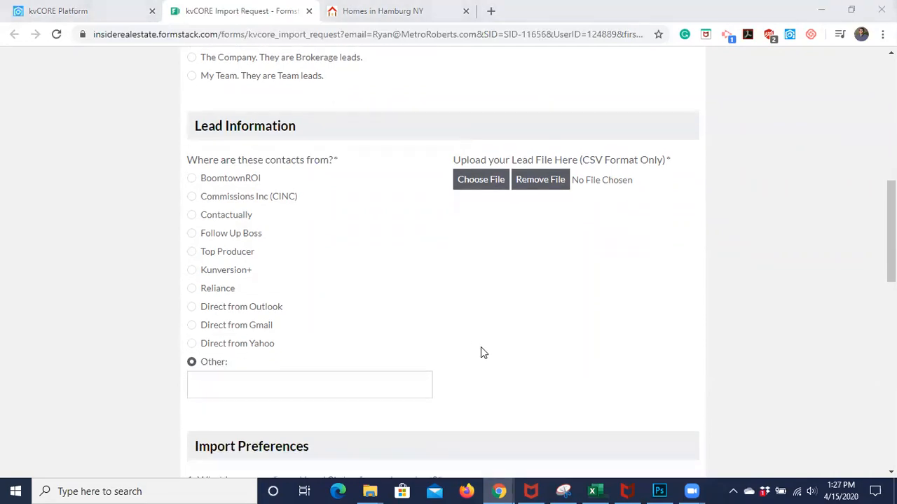
scroll(481, 353, down, 2)
scroll(481, 353, up, 3)
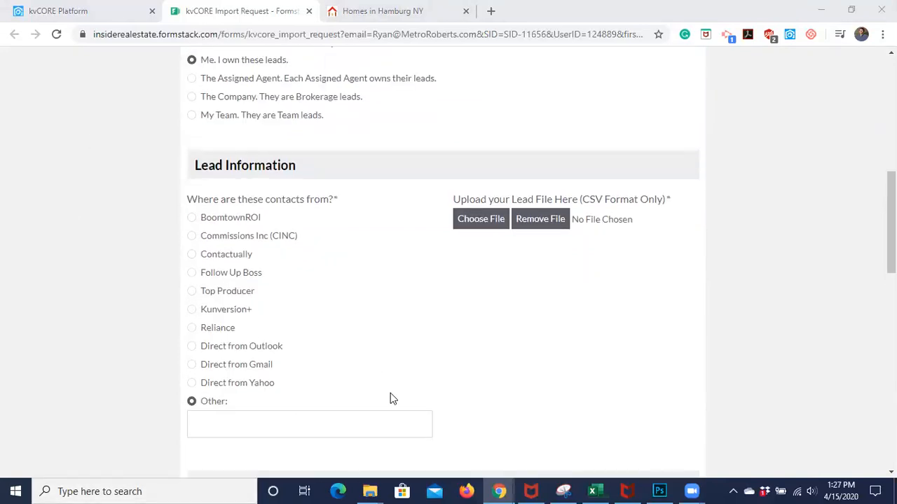
scroll(392, 399, up, 1)
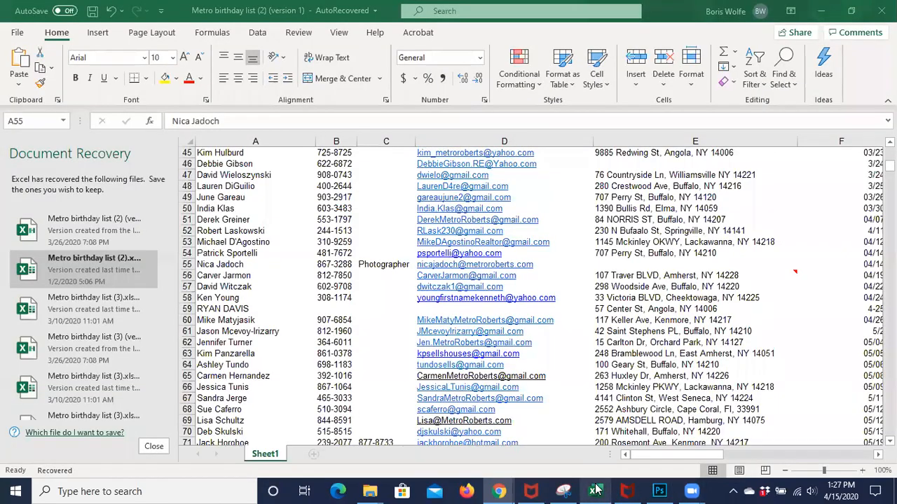
Save As the Metro birthday list workbook to OneDrive Documents with type CSV UTF-8 (Comma delimited)
click(592, 491)
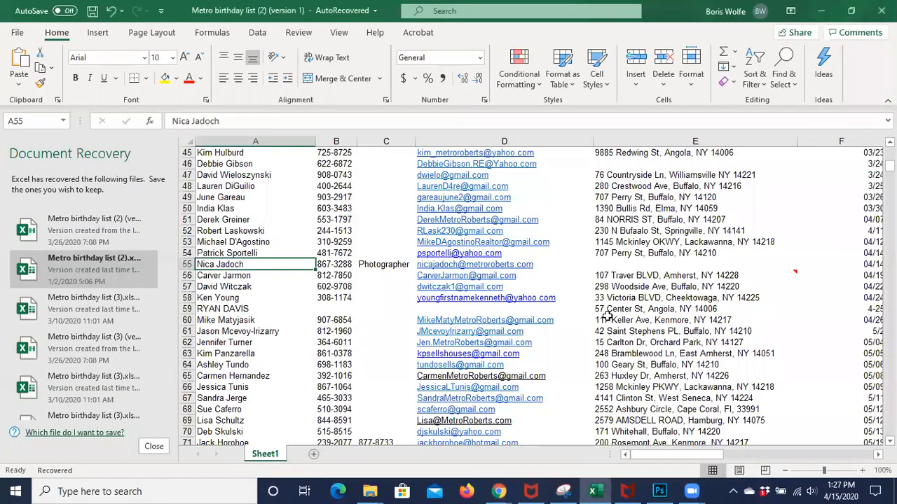
scroll(302, 312, up, 15)
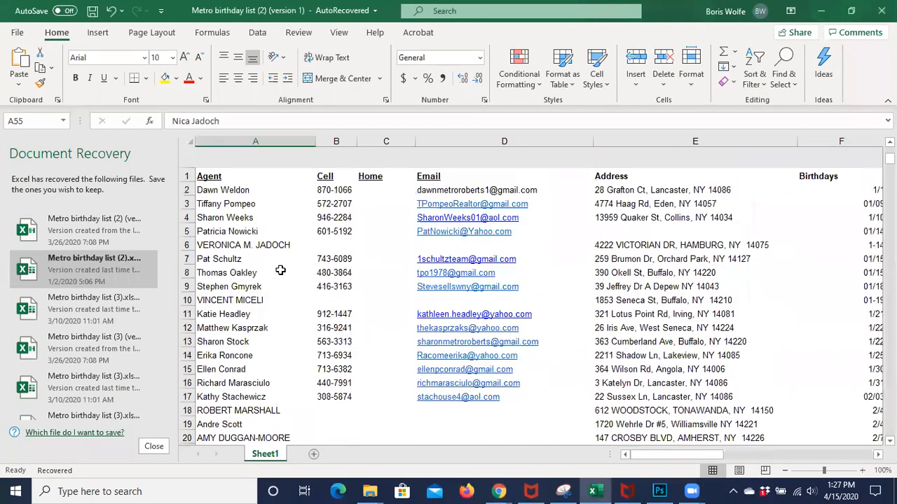
click(17, 33)
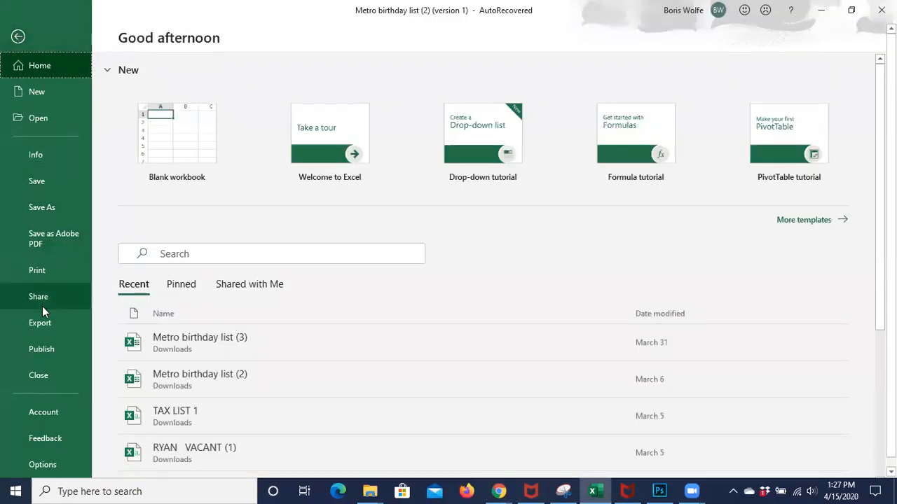
click(43, 209)
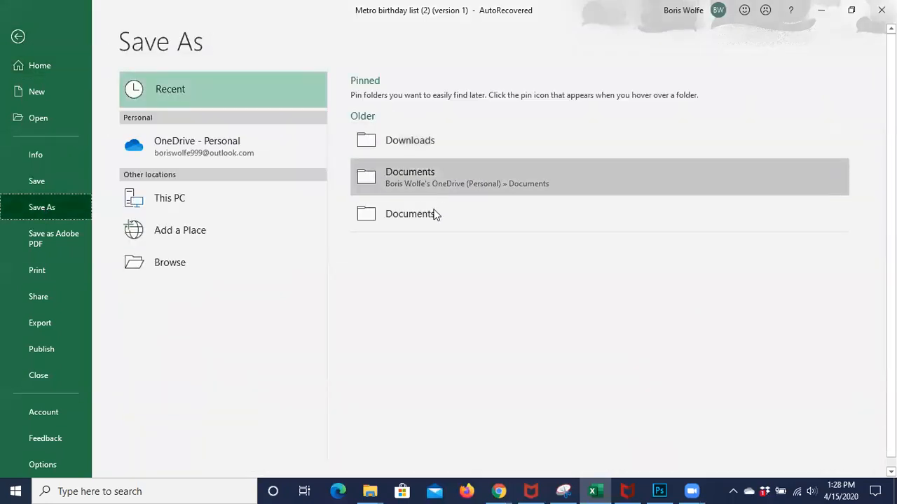
click(434, 184)
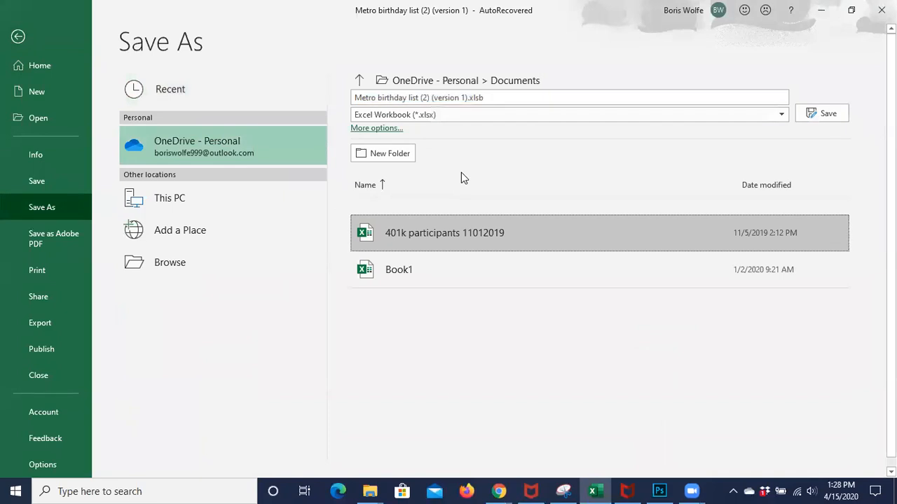
click(466, 118)
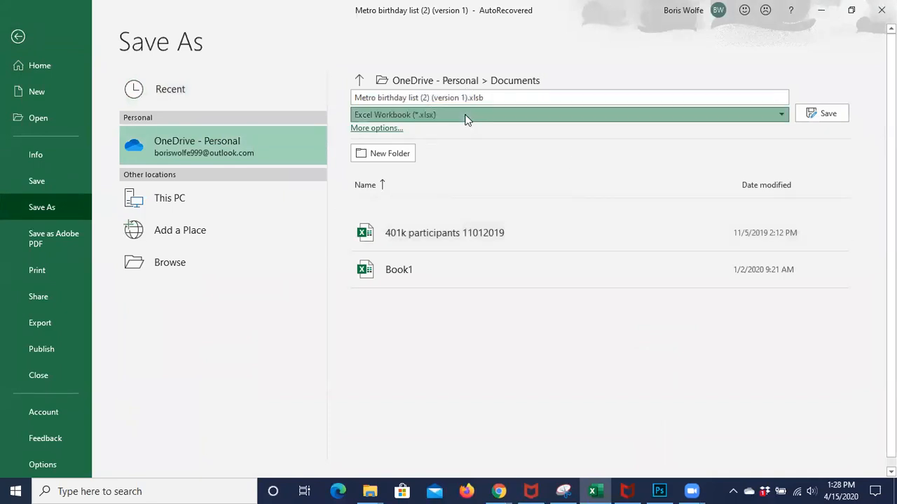
click(467, 118)
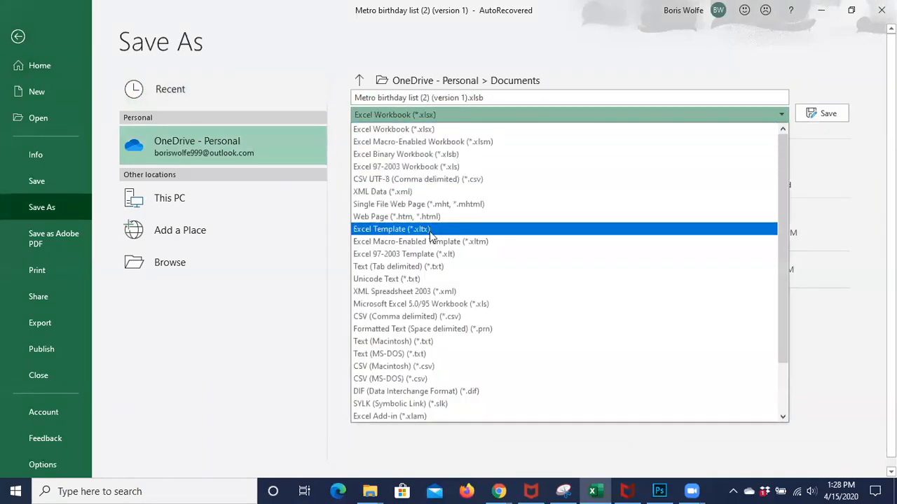
click(448, 181)
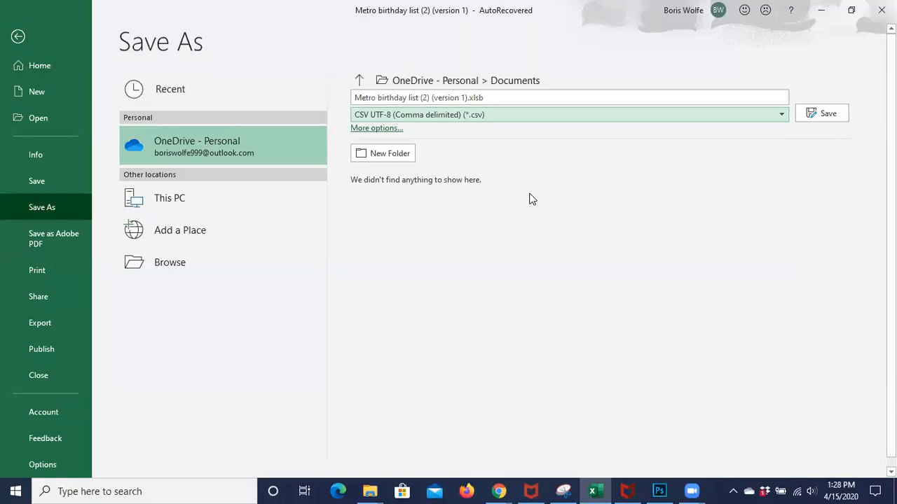
click(498, 491)
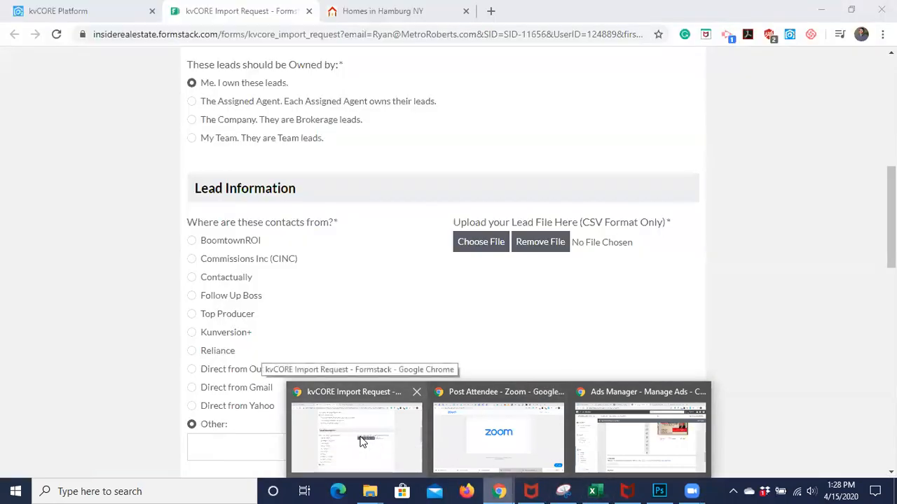
Return to the kvCORE Import Request form and scroll down to Import Preferences
click(379, 435)
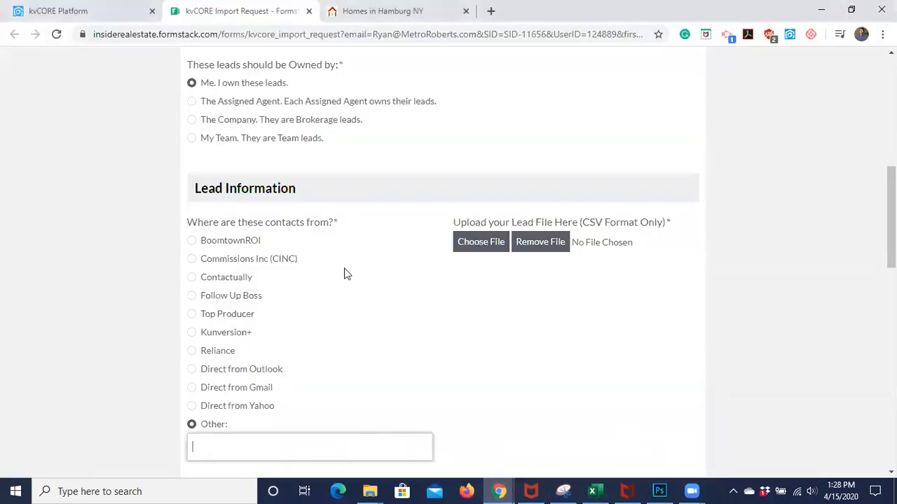
scroll(353, 327, down, 2)
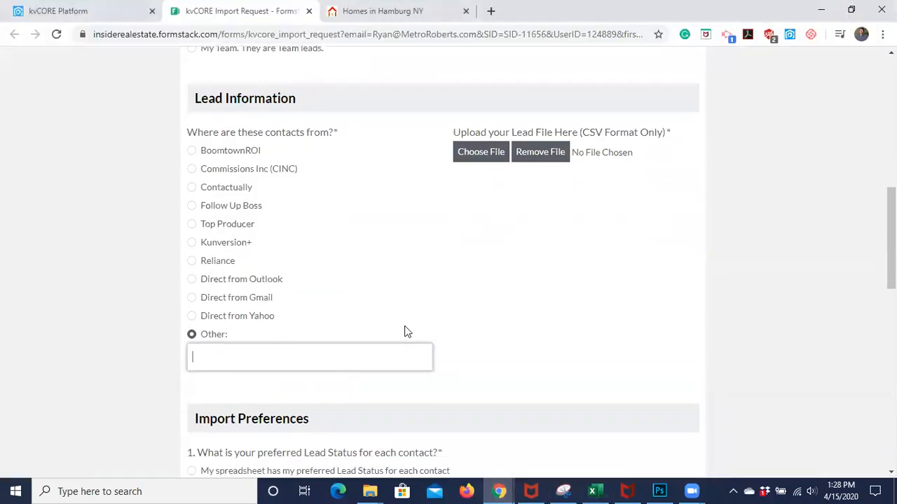
scroll(404, 332, down, 2)
scroll(405, 331, down, 1)
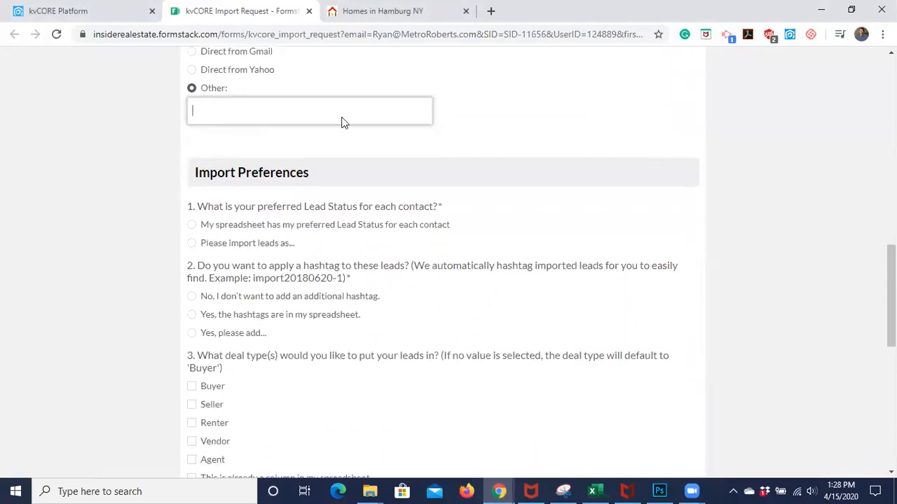
scroll(342, 123, down, 1)
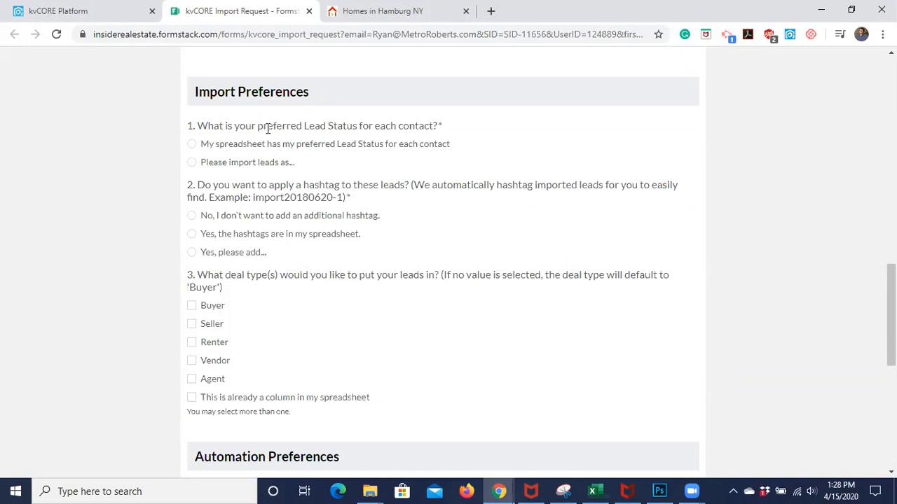
Import all leads under a single lead status, set to Sphere
click(191, 161)
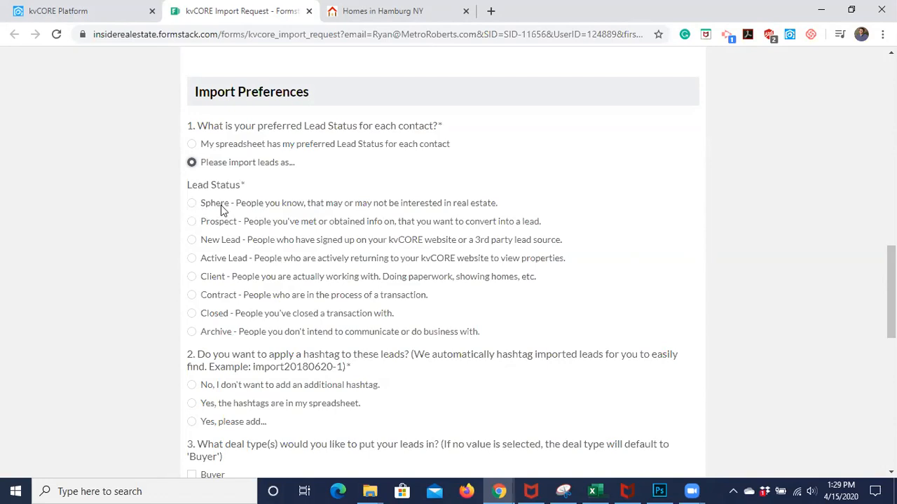
click(191, 204)
click(191, 203)
scroll(191, 203, down, 3)
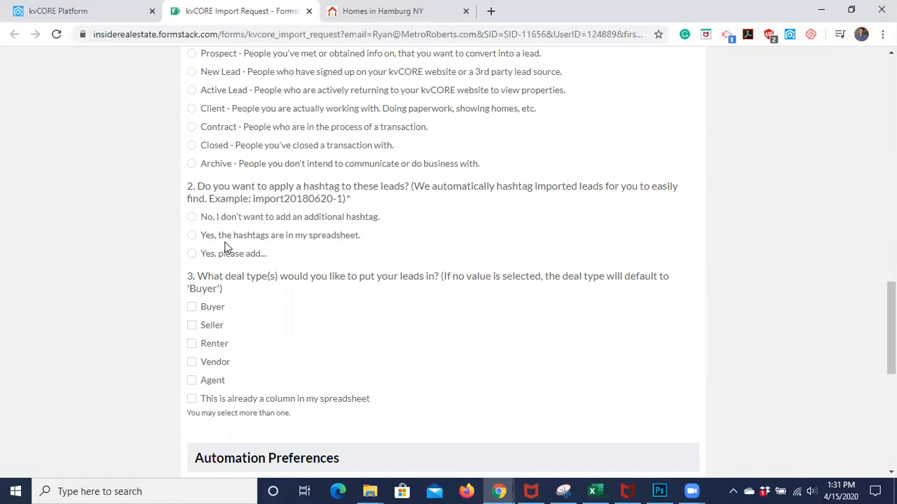
Answer No to adding an additional hashtag to the leads
click(192, 218)
scroll(276, 266, down, 1)
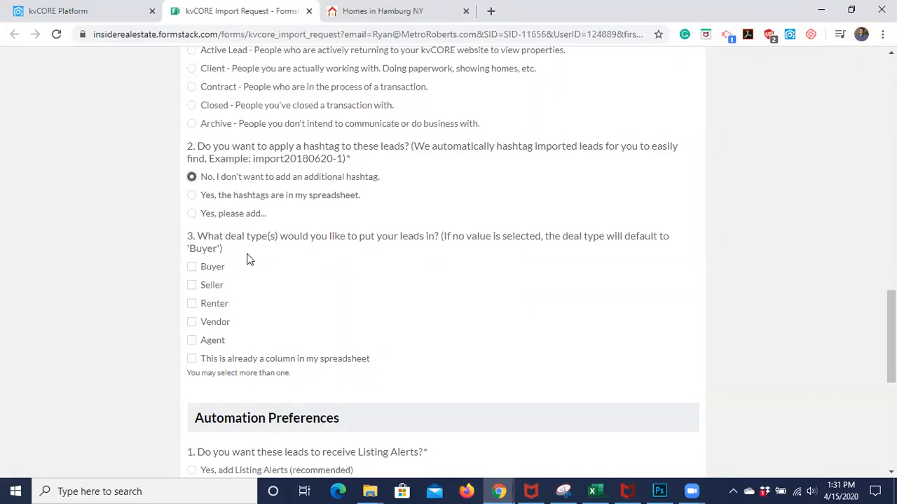
scroll(251, 254, down, 1)
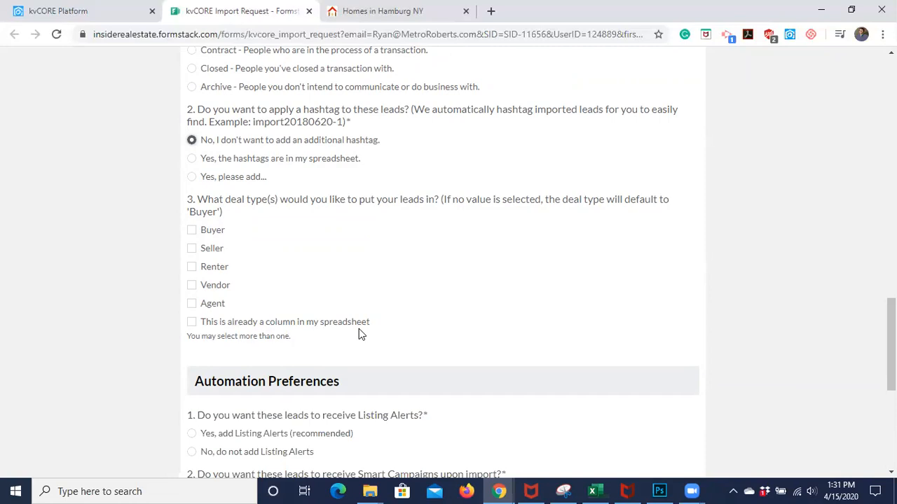
Tick Buyer and Seller as the leads' deal types
click(192, 231)
click(191, 250)
click(192, 231)
click(191, 231)
scroll(213, 256, down, 1)
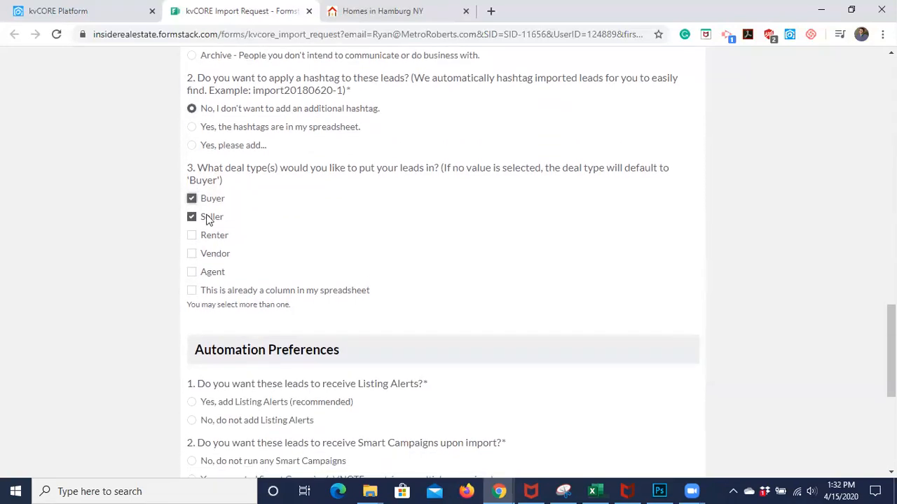
scroll(261, 406, down, 2)
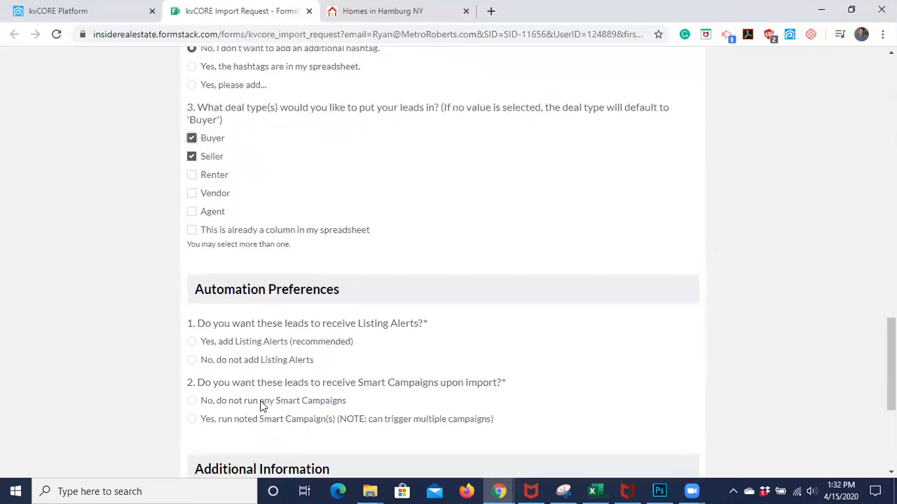
scroll(261, 406, down, 1)
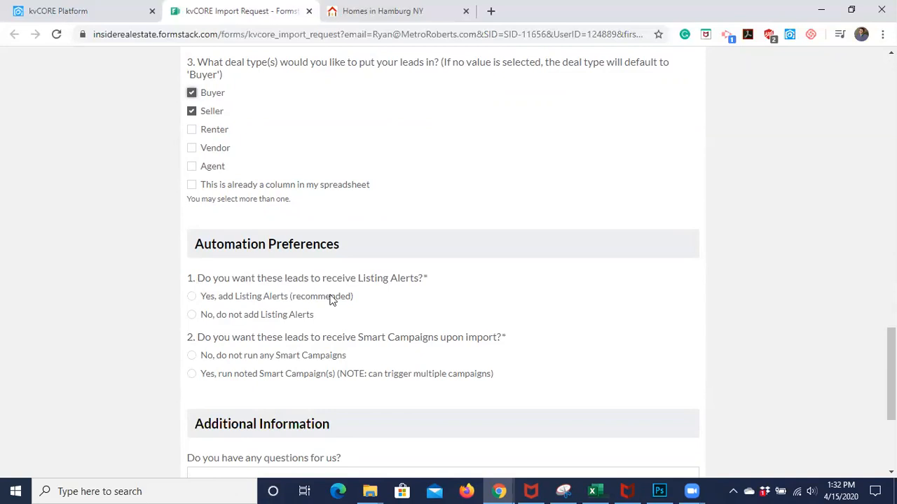
scroll(333, 297, down, 1)
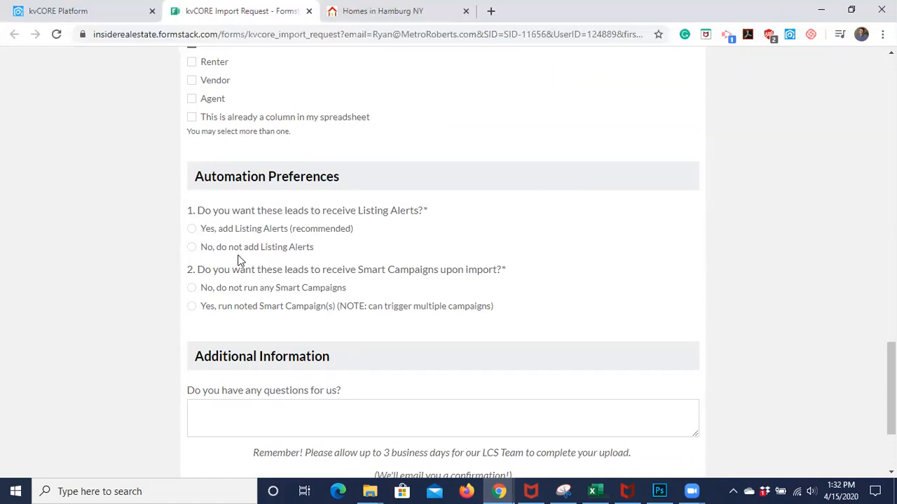
Decline Listing Alerts and Smart Campaigns, then return to the kvCORE Bulk Import Tool tab
click(192, 248)
click(192, 289)
scroll(312, 293, down, 1)
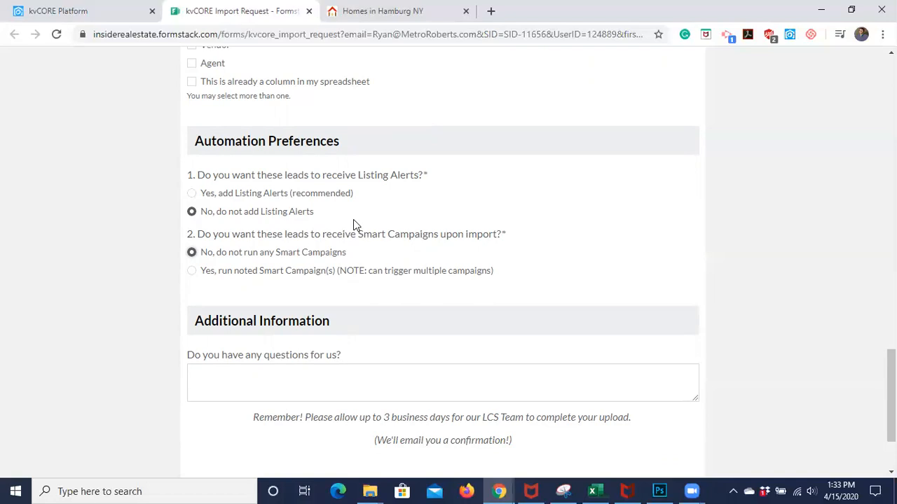
scroll(354, 220, down, 3)
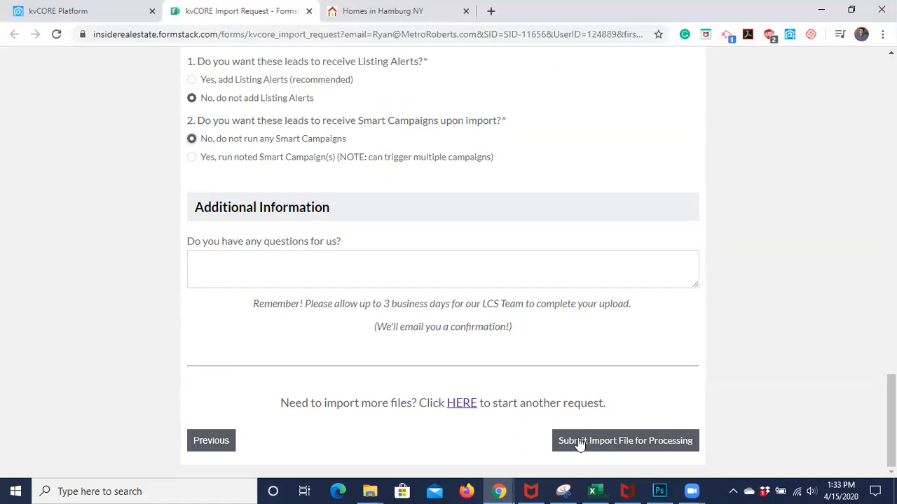
scroll(428, 84, up, 10)
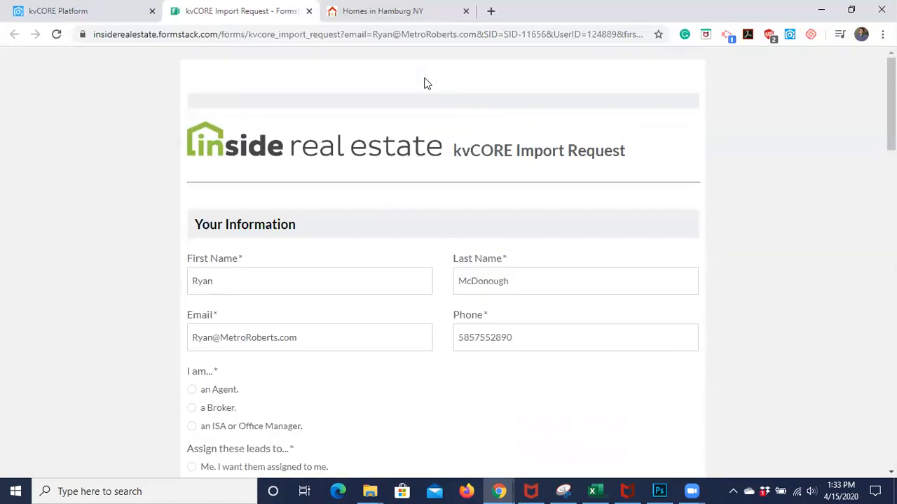
click(79, 14)
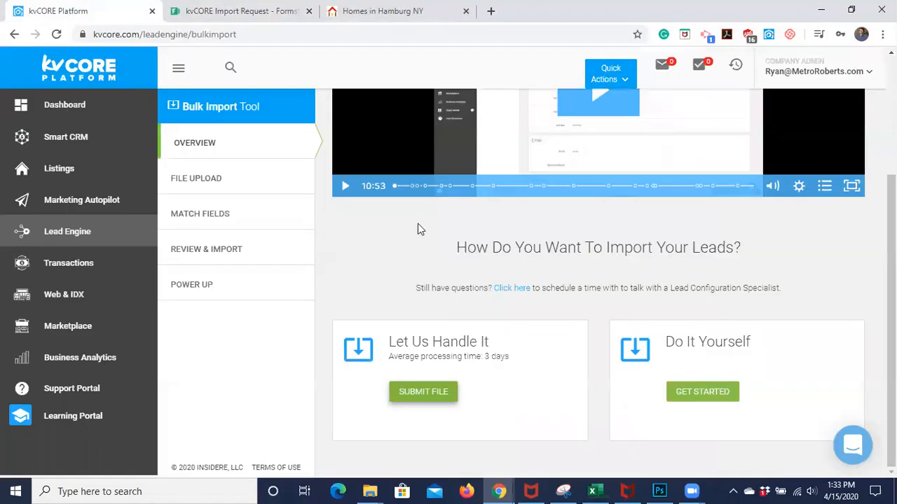